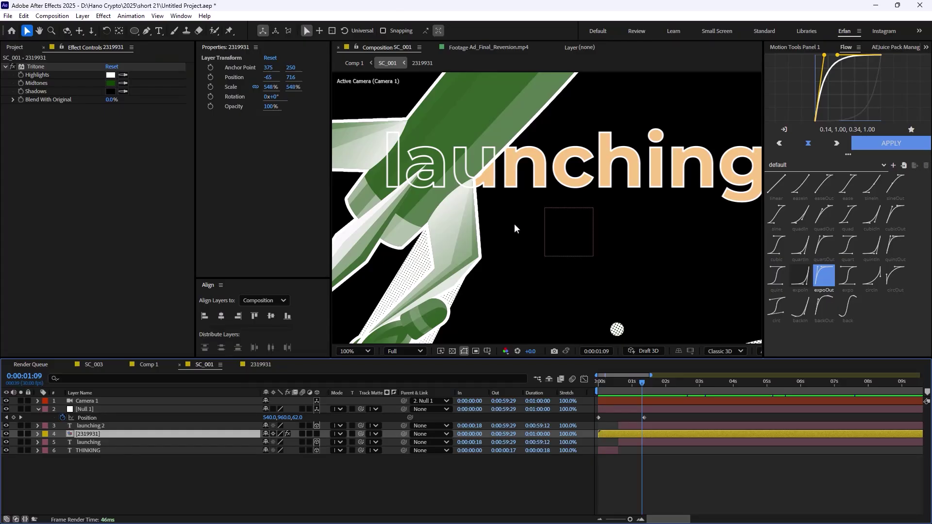
# Select layer 14 'Your' in SC_002 and solo it.
pyautogui.click(98, 441)
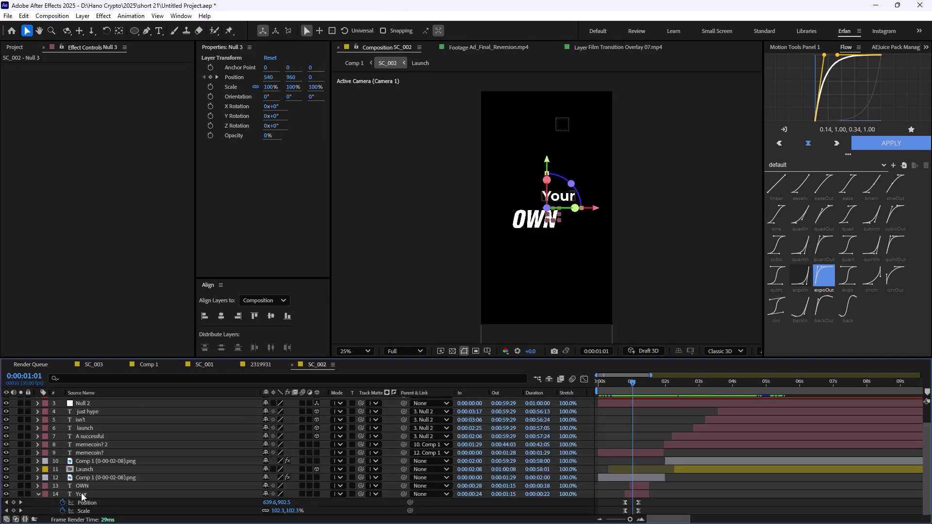
pyautogui.click(81, 494)
pyautogui.click(38, 494)
pyautogui.click(20, 511)
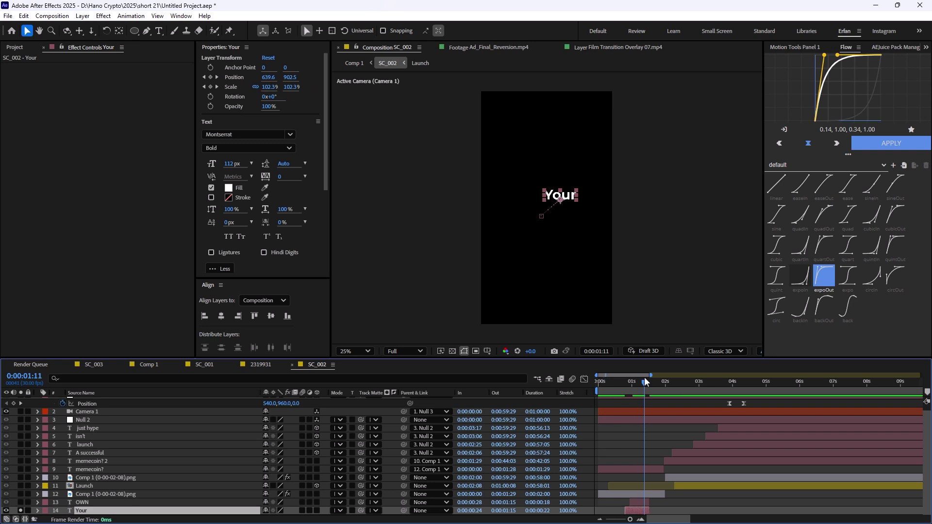
# Preview the 'Your' grow-and-move animation and reveal its Position and Scale keyframes.
pyautogui.press('space')
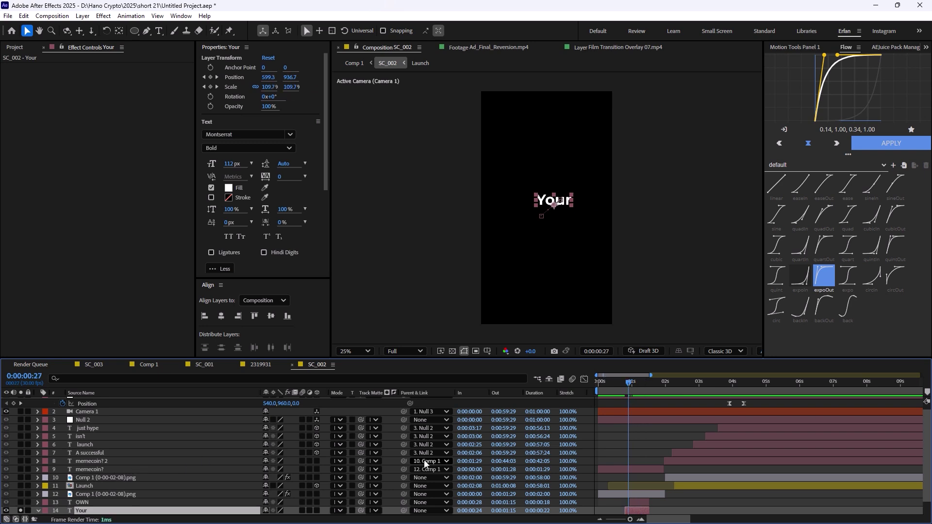
pyautogui.press('u')
pyautogui.moveTo(630, 386); pyautogui.dragTo(632, 387)
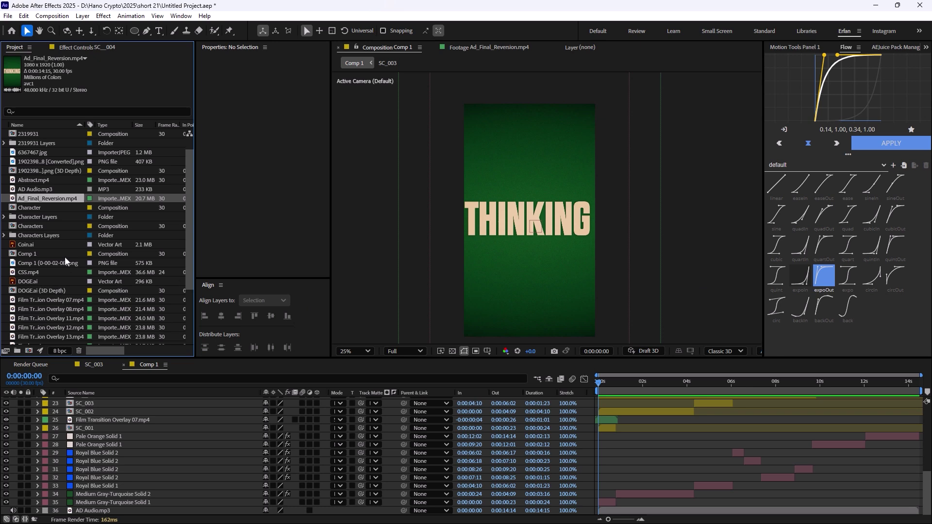
# Play Ad_Final_Reversion.mp4 in the Footage viewer through to its 'DM or comment Meme' ending.
pyautogui.doubleClick(51, 198)
pyautogui.press('space')
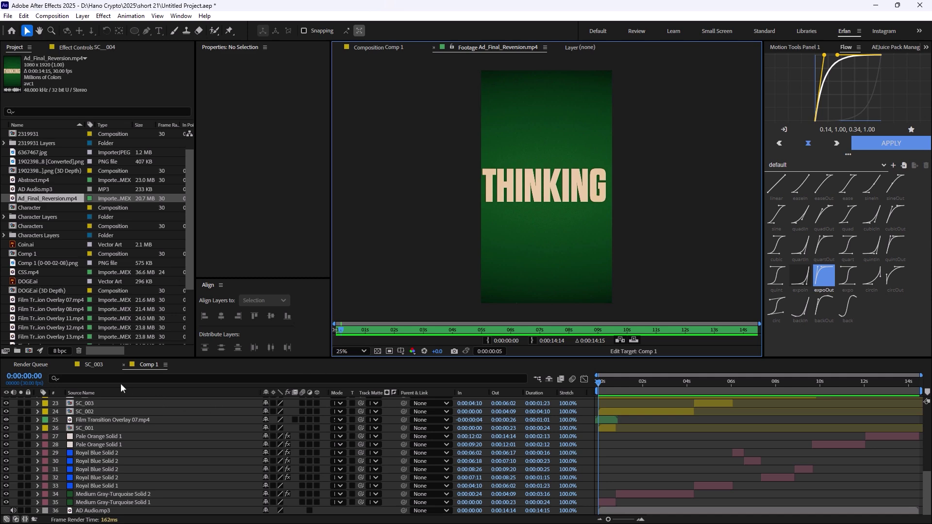
# Switch from SC_003 back to Comp 1 and solo the SC_001 layer.
pyautogui.click(95, 368)
pyautogui.click(157, 366)
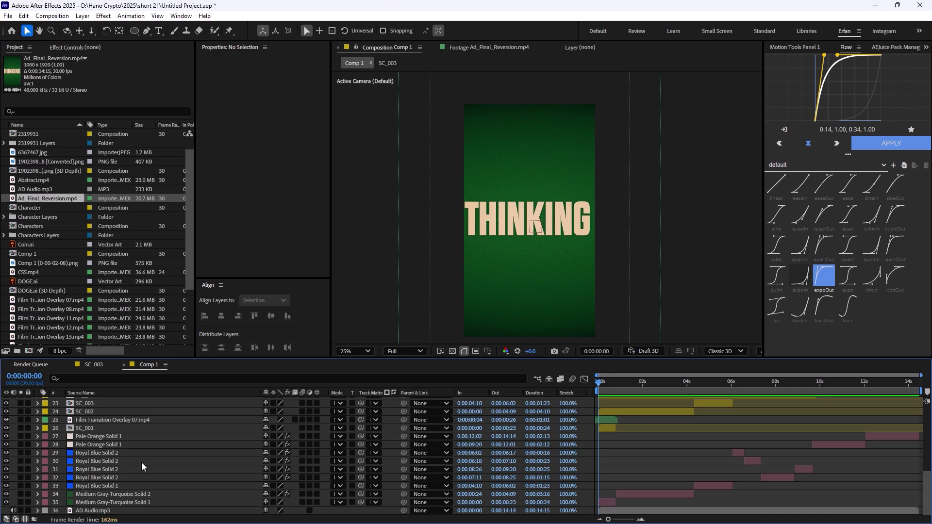
pyautogui.click(21, 429)
# Open the SC_001 precomp and preview its THINKING title leading into the rocket shot.
pyautogui.doubleClick(77, 428)
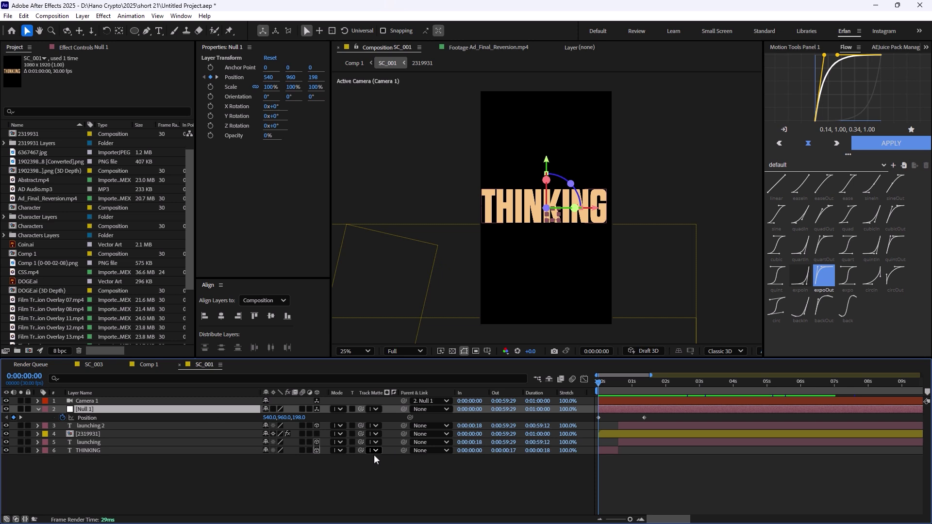
pyautogui.click(346, 461)
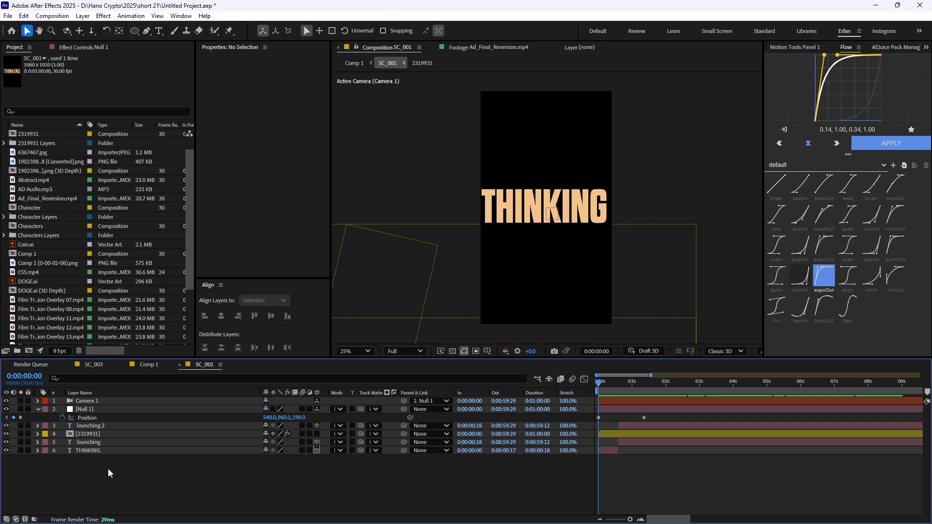
pyautogui.click(97, 450)
pyautogui.press('space')
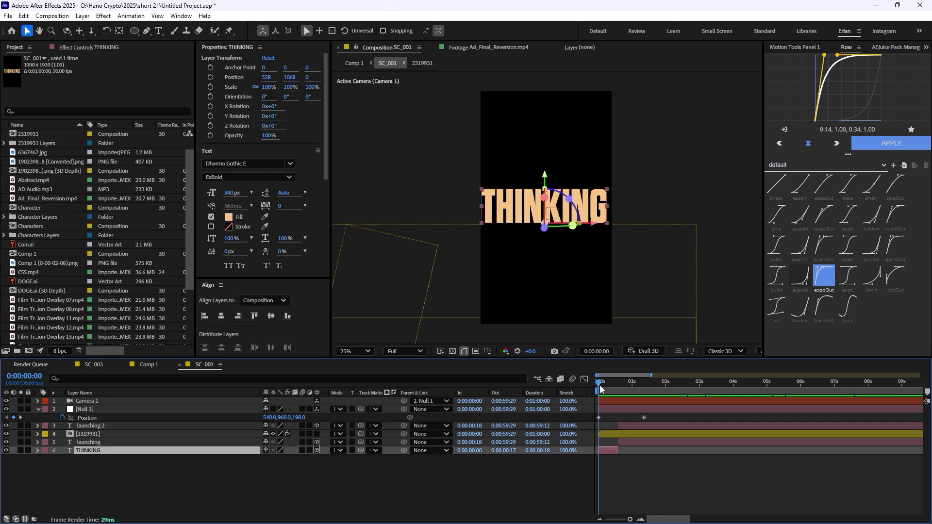
pyautogui.press('space')
pyautogui.moveTo(600, 386); pyautogui.dragTo(610, 387)
# Open the 2319931 rocket precomp and select the cloud layer, Layer 2.
pyautogui.doubleClick(97, 434)
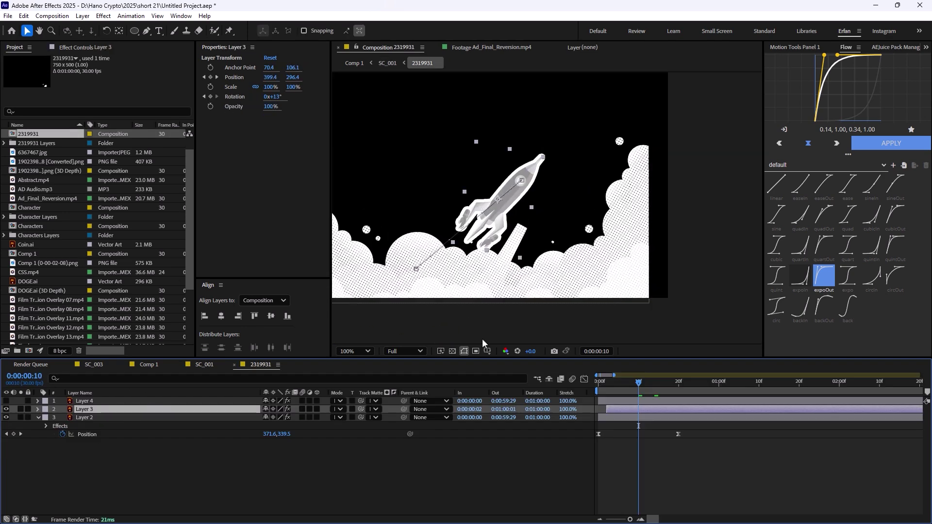
pyautogui.press(',')
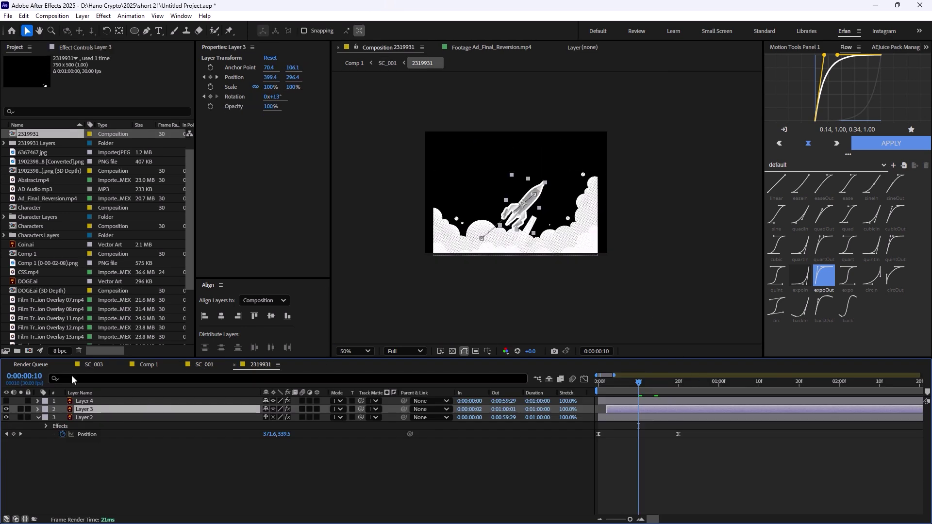
pyautogui.click(54, 418)
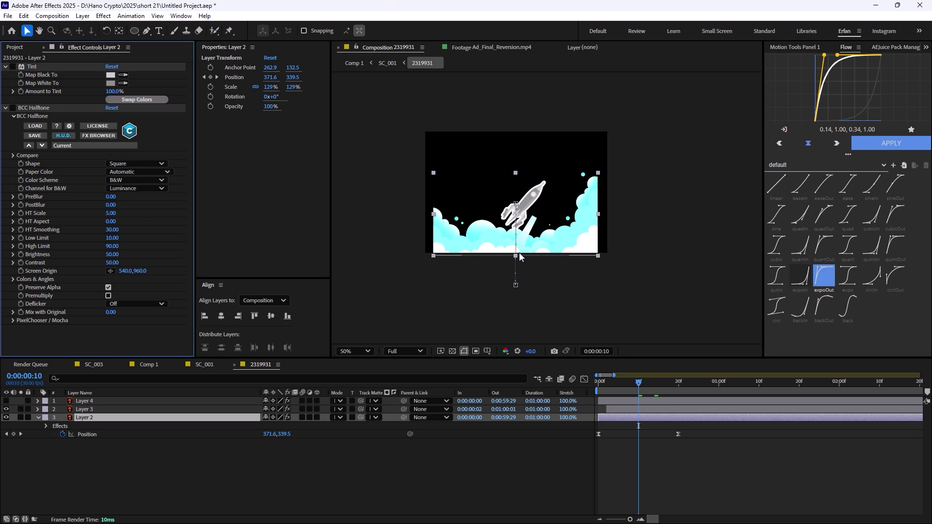
pyautogui.press('.')
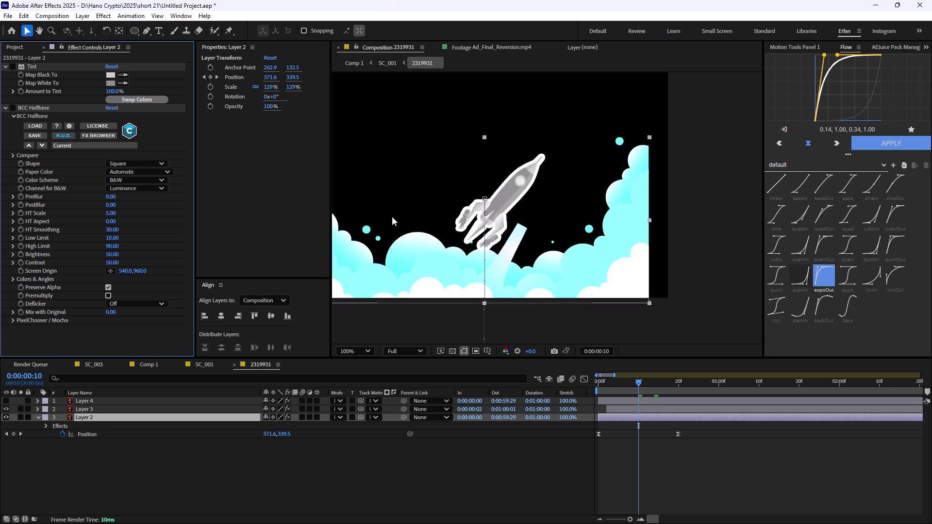
# Enable BCC Halftone on Layer 2 and preview the dotted black-and-white clouds.
pyautogui.click(12, 108)
pyautogui.scroll(-1, 540, 249)
pyautogui.scroll(1, 533, 272)
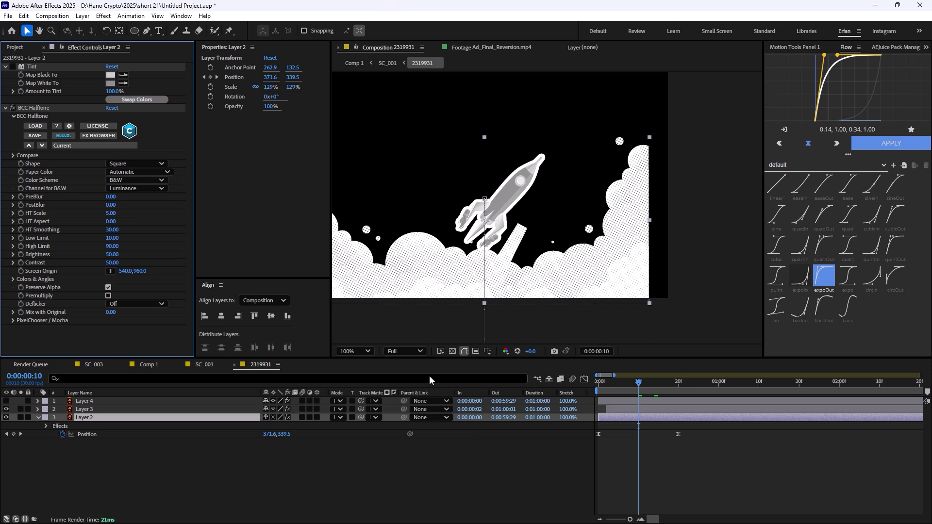
pyautogui.press('space')
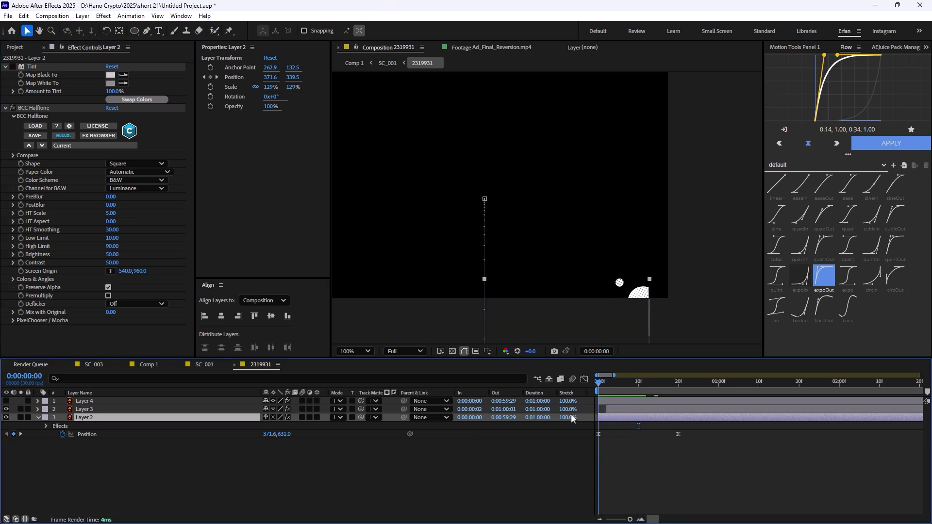
pyautogui.press('space')
# Show the rocket Layer 3's keyframed properties and preview its animation.
pyautogui.click(88, 408)
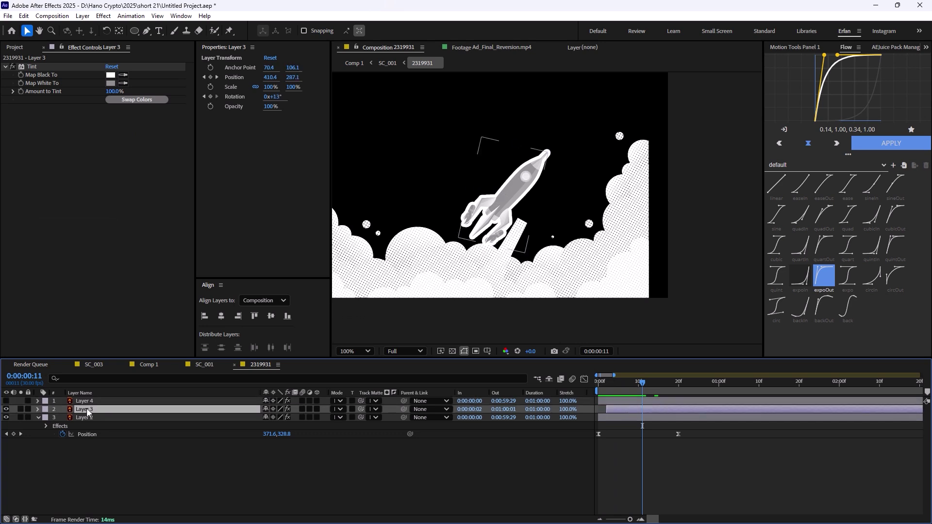
pyautogui.press('u')
pyautogui.press('space')
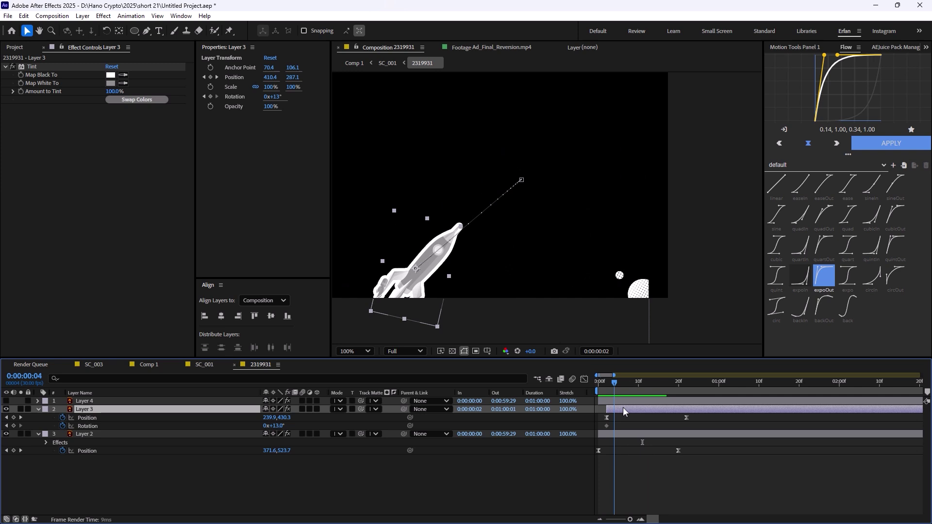
pyautogui.press('space')
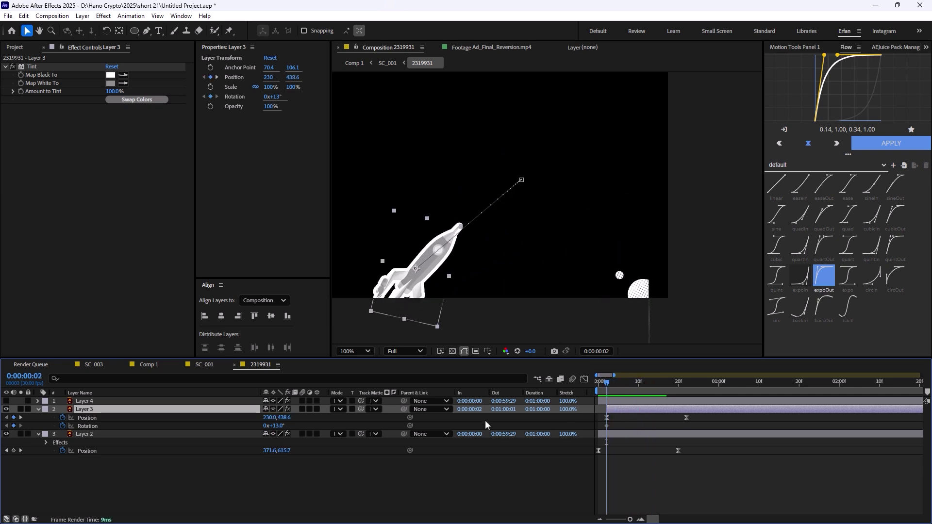
# Inspect the rocket's Position speed curve in the Graph Editor, then replay the animation.
pyautogui.click(112, 419)
pyautogui.hotkey('shift', 'F3')
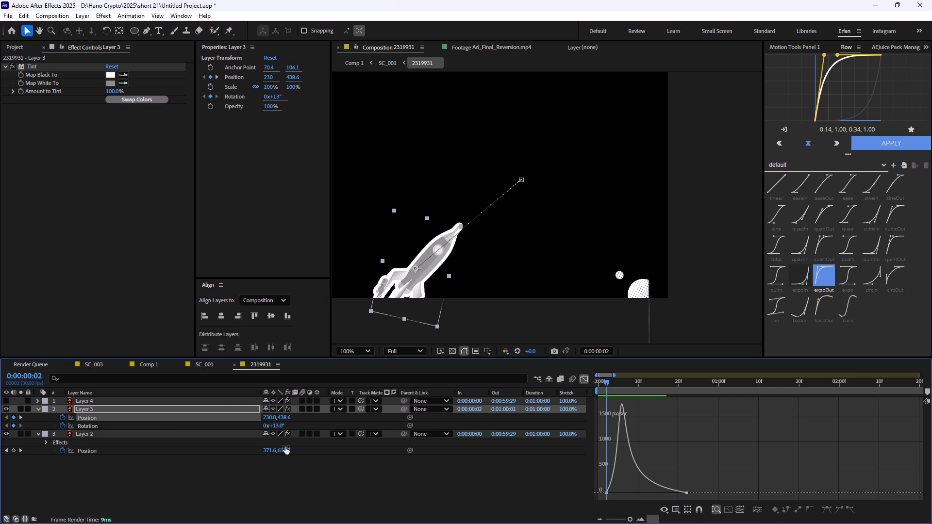
pyautogui.keyDown('shift'); pyautogui.click(87, 450); pyautogui.keyUp('shift')
pyautogui.click(101, 447)
pyautogui.hotkey('shift', 'F3')
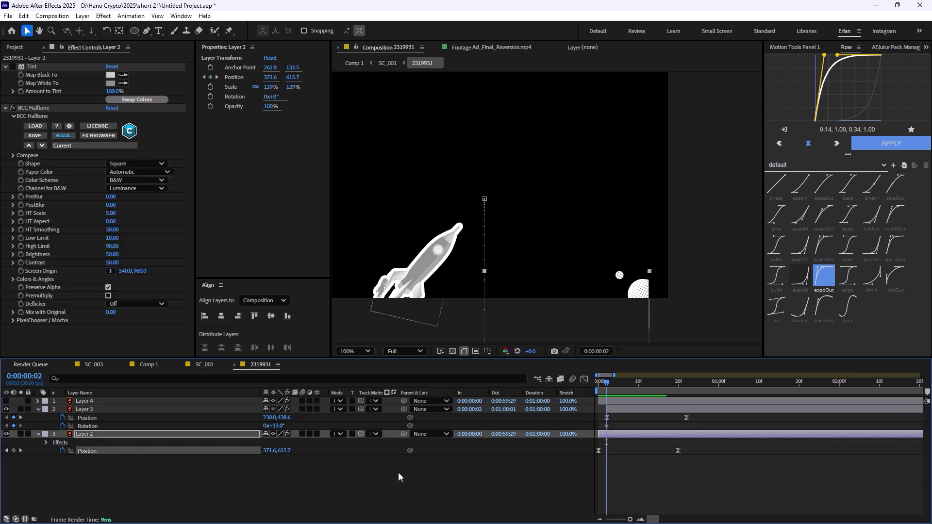
pyautogui.press('space')
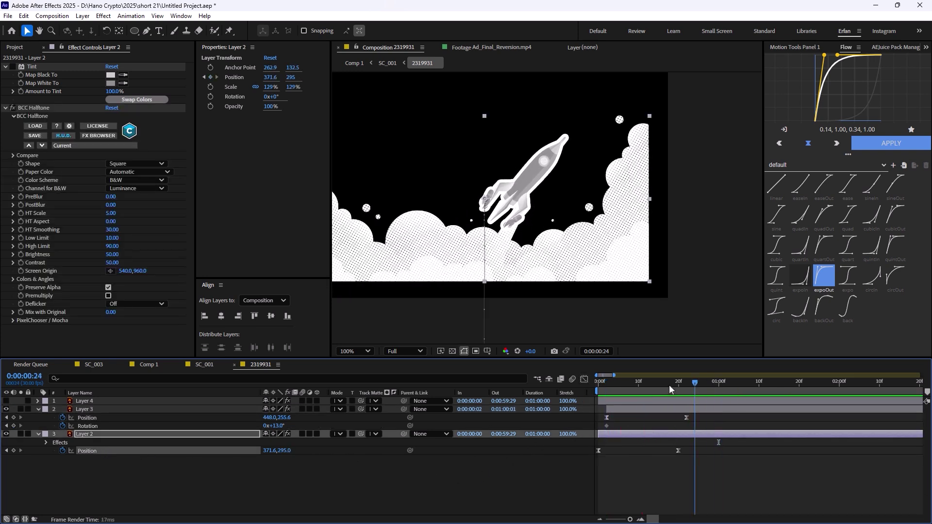
pyautogui.click(151, 365)
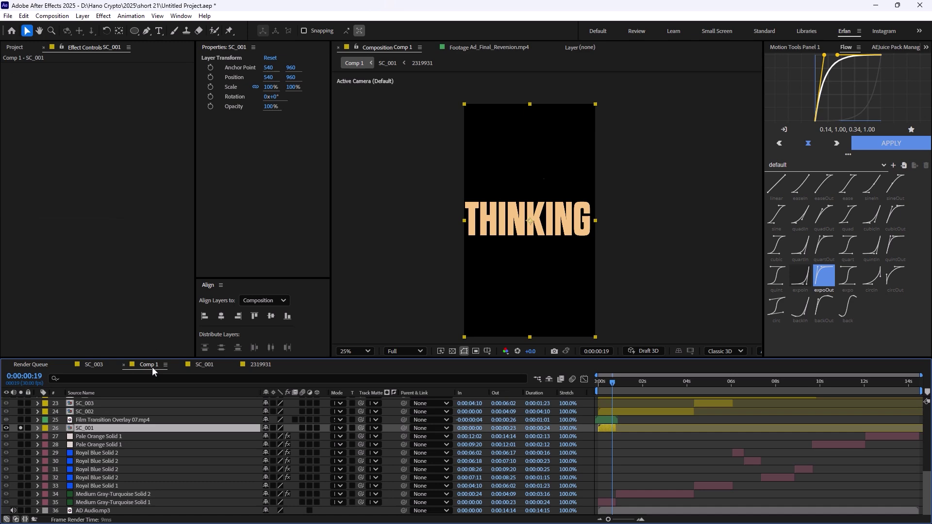
pyautogui.doubleClick(95, 428)
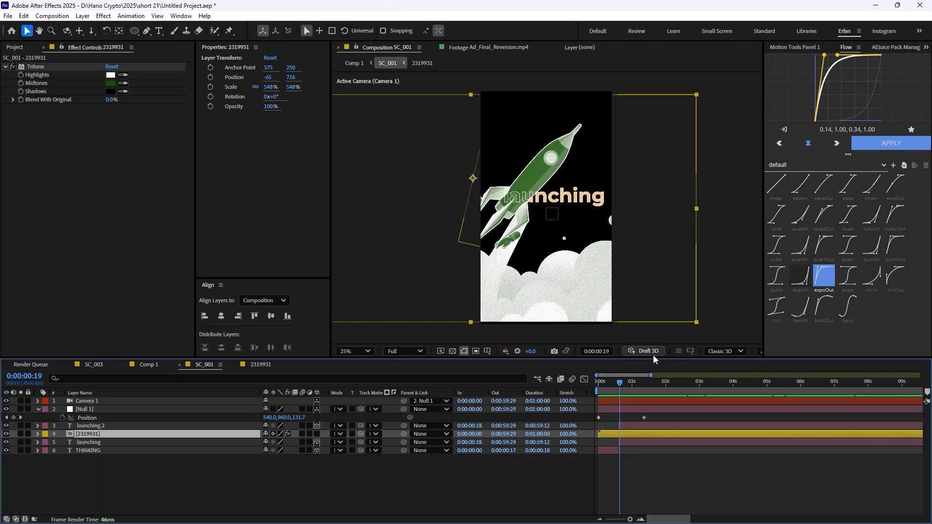
pyautogui.moveTo(625, 387); pyautogui.dragTo(643, 386)
pyautogui.press('.')
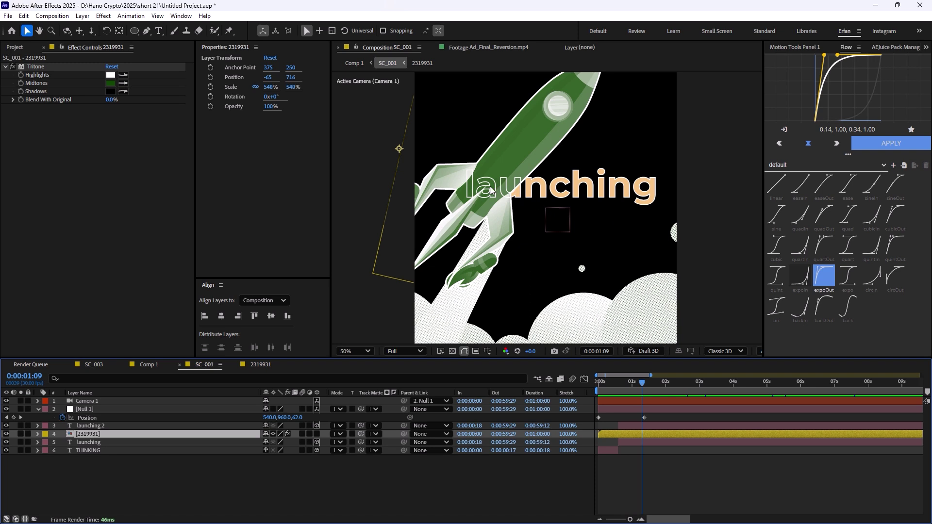
pyautogui.press('.')
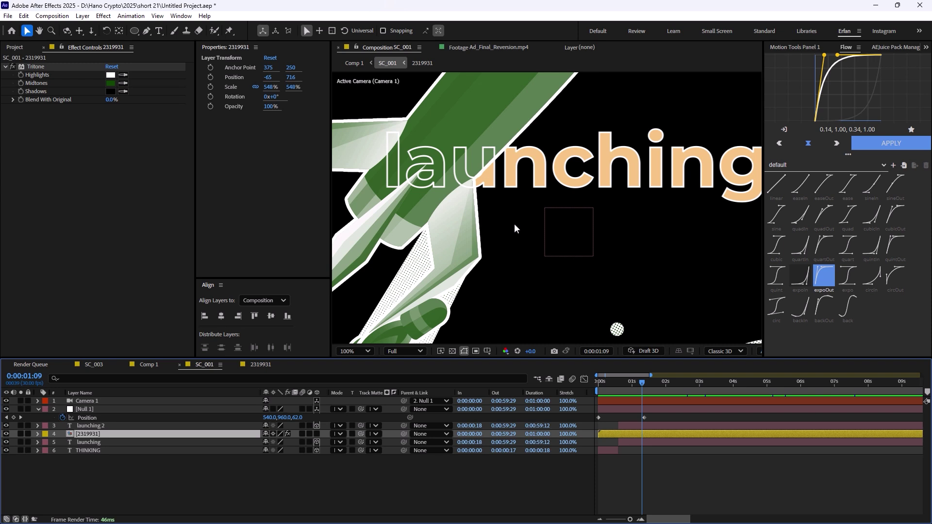
pyautogui.click(97, 441)
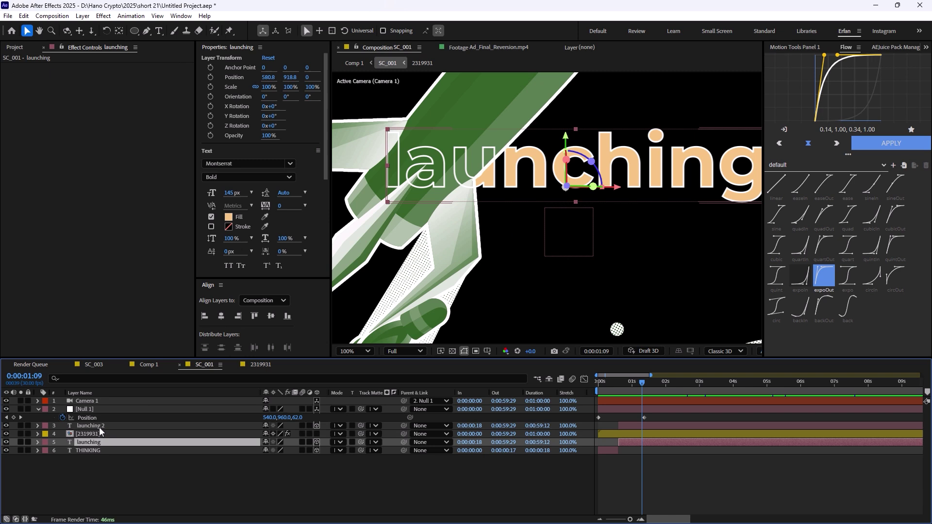
pyautogui.click(99, 427)
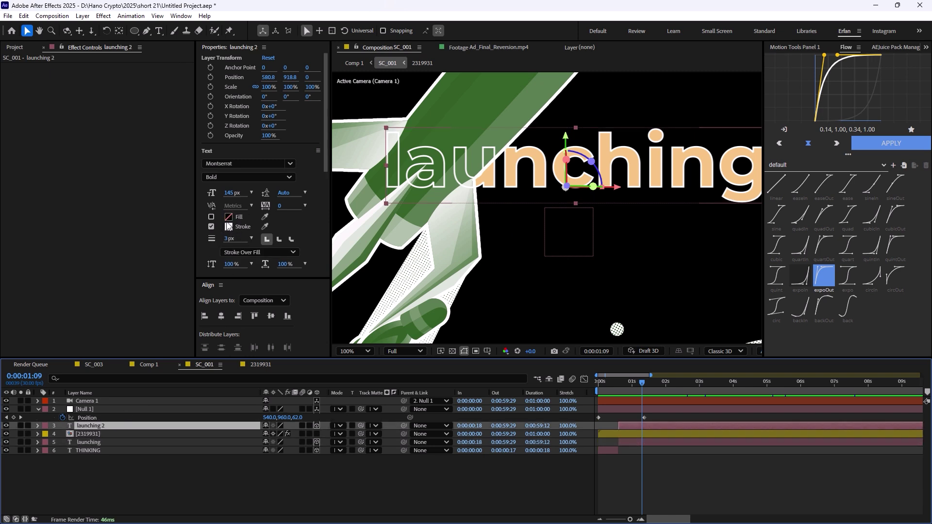
pyautogui.click(85, 433)
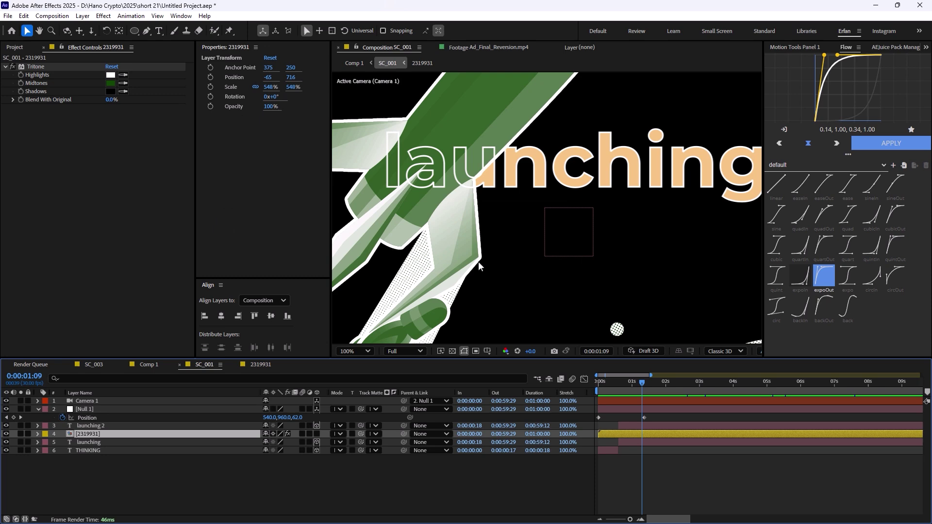
pyautogui.press(',')
pyautogui.press(',')
pyautogui.press(',')
pyautogui.press(',')
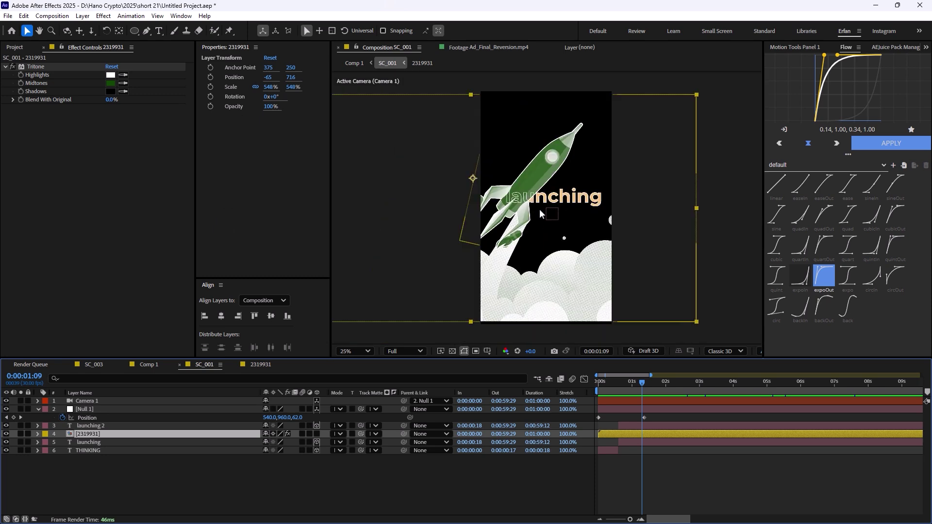
pyautogui.moveTo(525, 182); pyautogui.dragTo(487, 183)
pyautogui.press('.')
pyautogui.press('.')
pyautogui.hotkey('ctrl', 'z')
pyautogui.hotkey('ctrl', 'z')
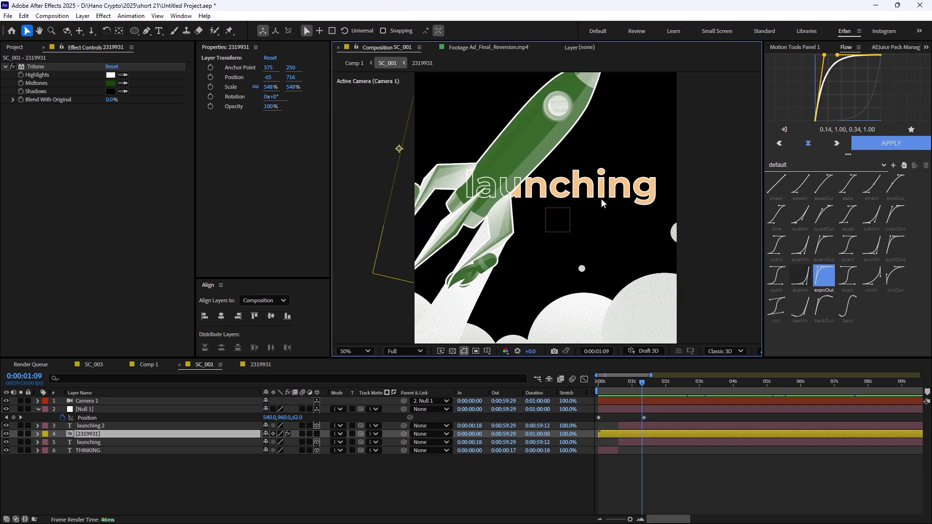
pyautogui.press(',')
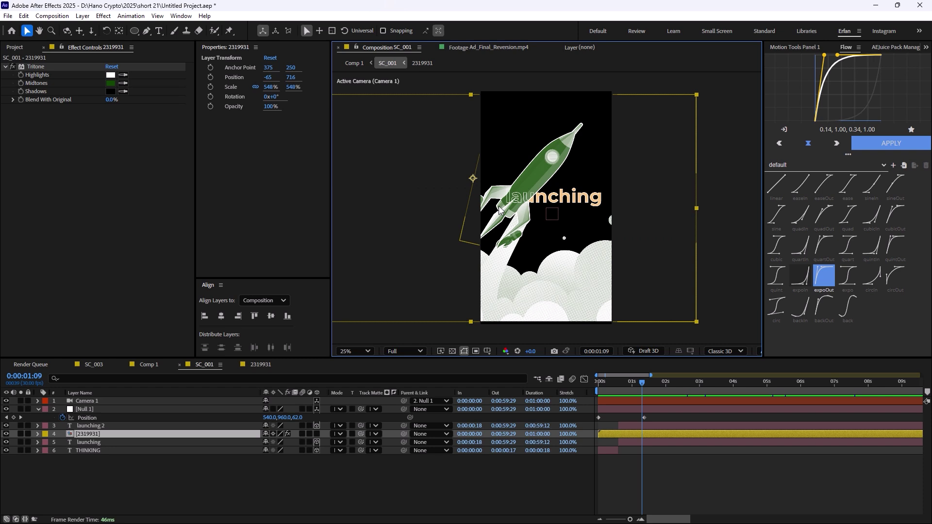
# Return to Comp 1, unsolo SC_001, and move to frame 0:00:00:19.
pyautogui.click(159, 365)
pyautogui.click(22, 426)
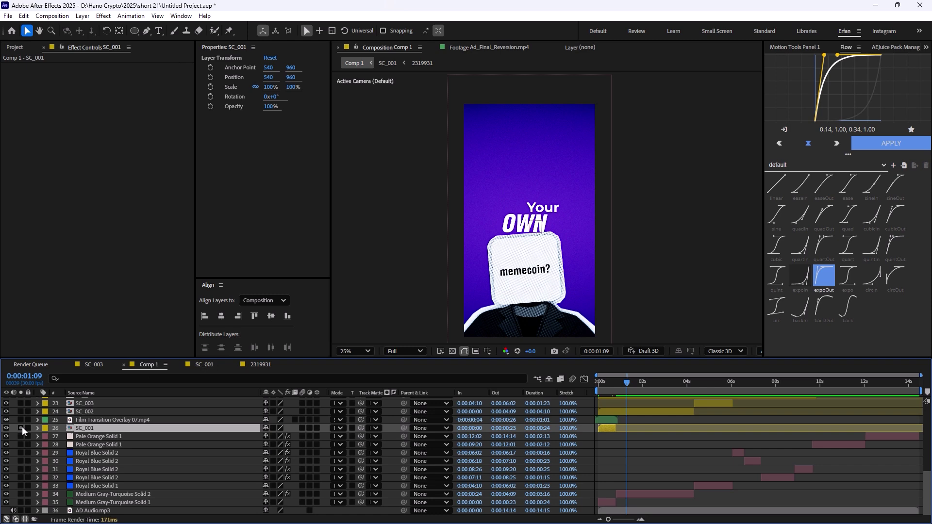
pyautogui.moveTo(624, 388); pyautogui.dragTo(605, 387)
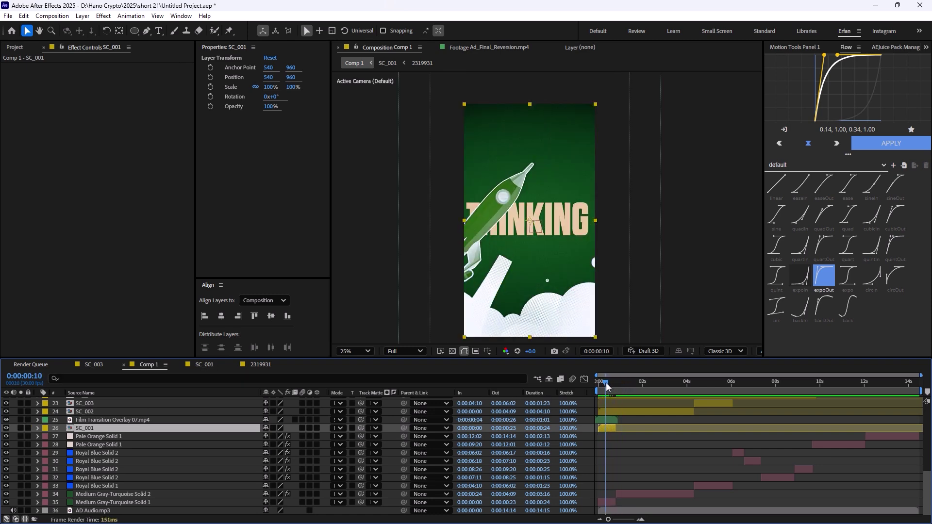
# Toggle Solo on the Medium Gray-Turquoise Solid 1 layer on and back off.
pyautogui.click(109, 502)
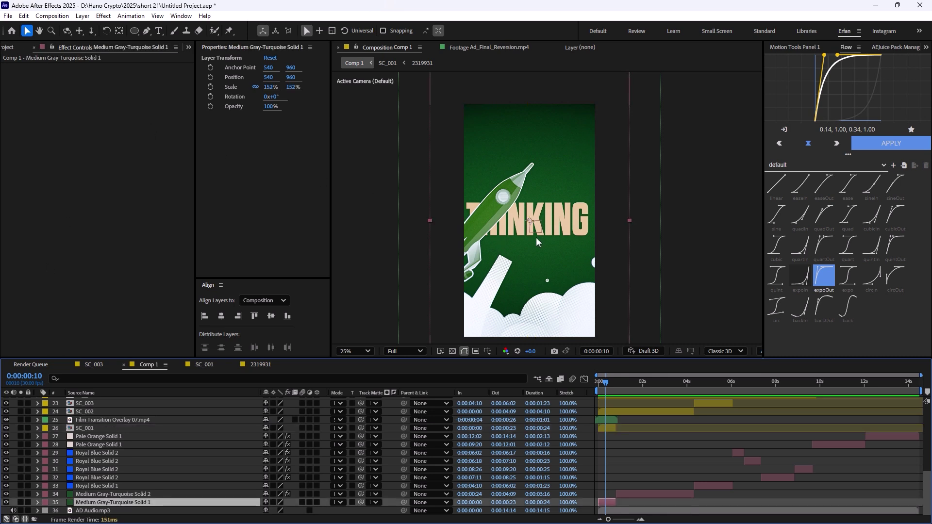
pyautogui.click(21, 503)
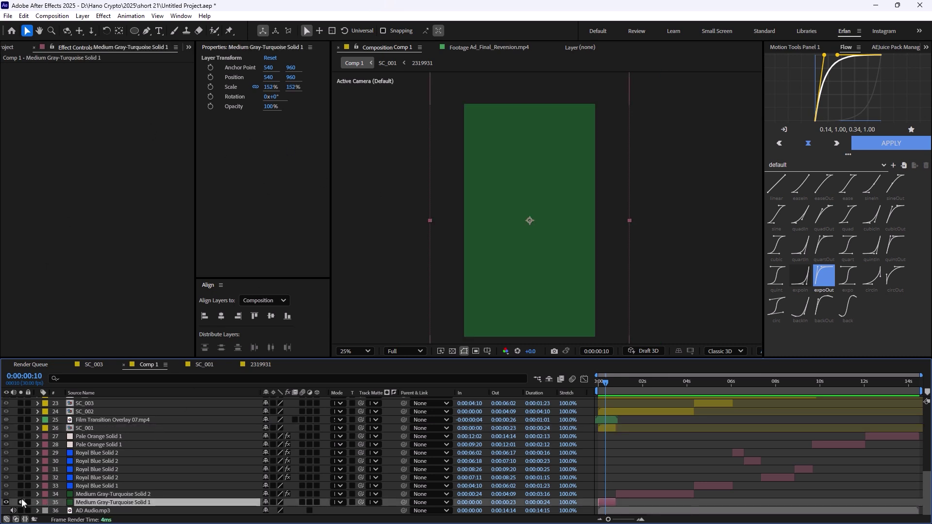
pyautogui.click(22, 502)
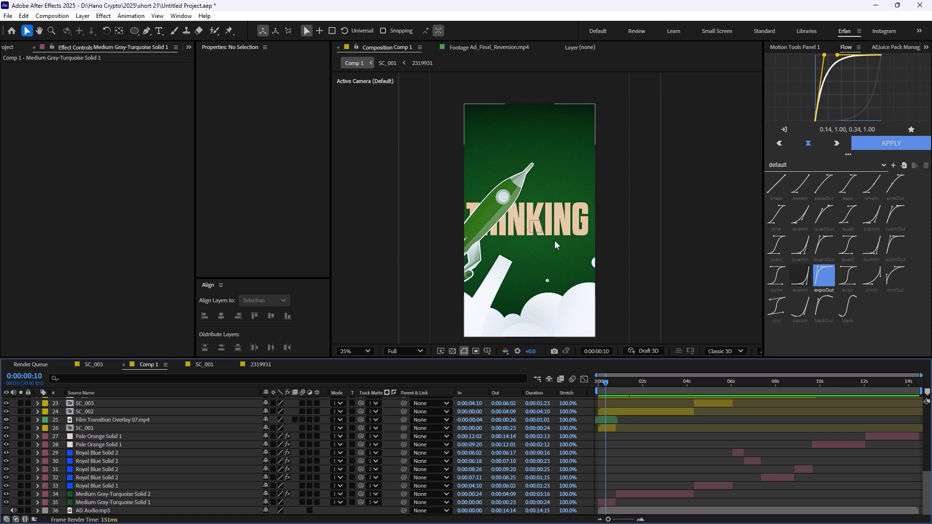
pyautogui.scroll(1, 560, 230)
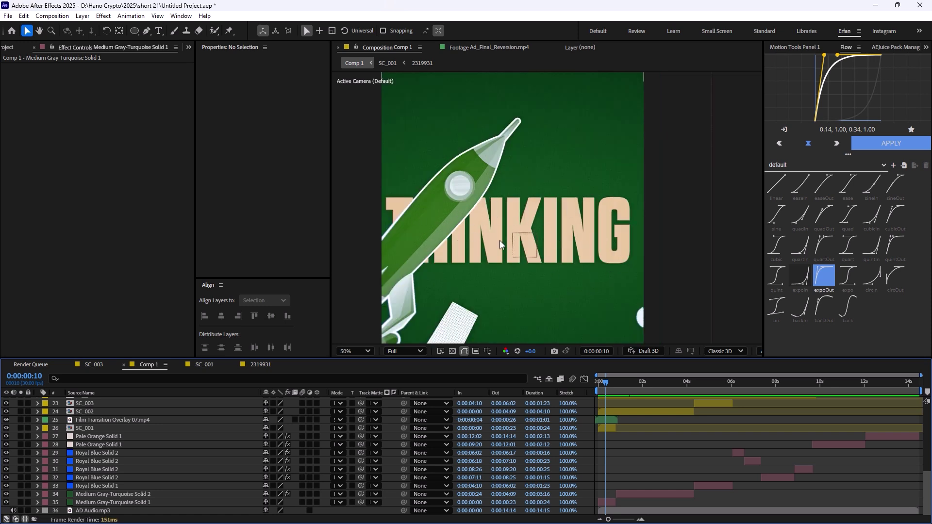
pyautogui.scroll(-1, 499, 240)
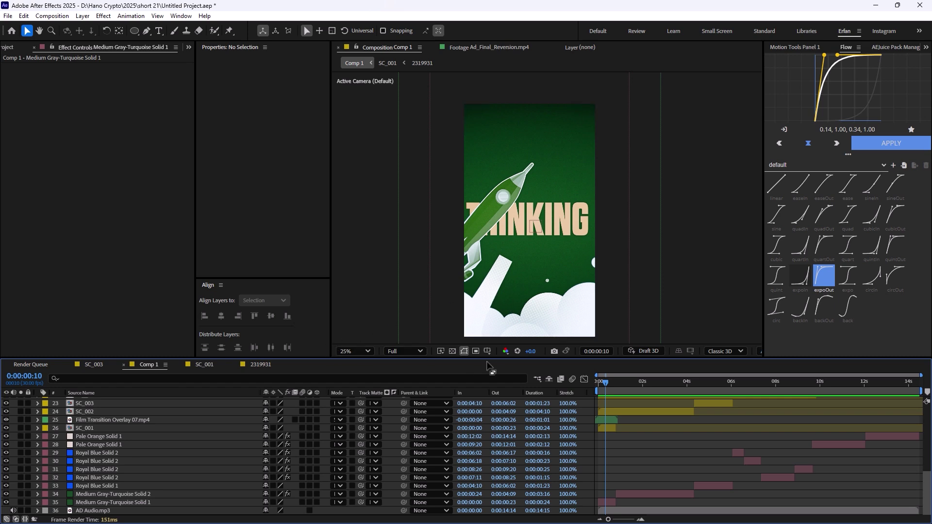
# Open the Film Transition Overlay 07.mp4 layer in its own Layer panel.
pyautogui.click(437, 421)
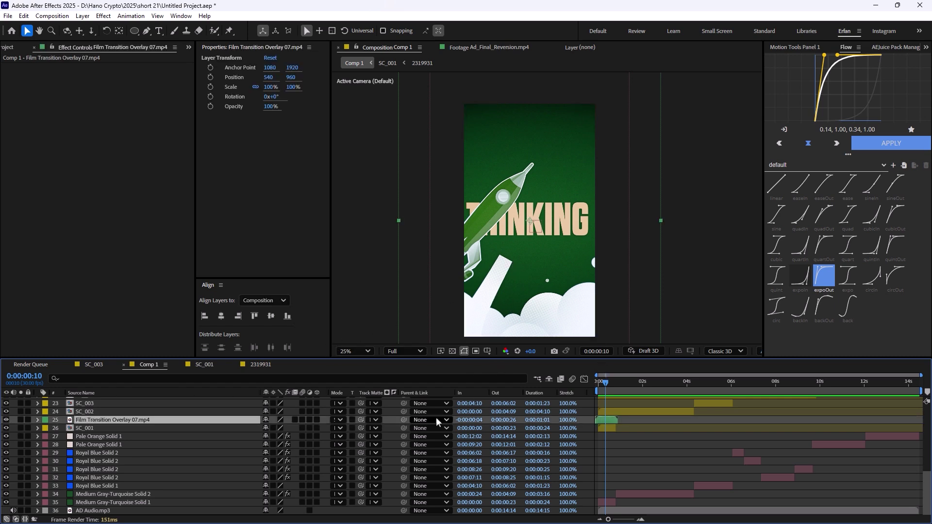
pyautogui.press('pagedown')
pyautogui.press('pagedown')
pyautogui.press('pagedown')
pyautogui.press('pageup')
pyautogui.press('pageup')
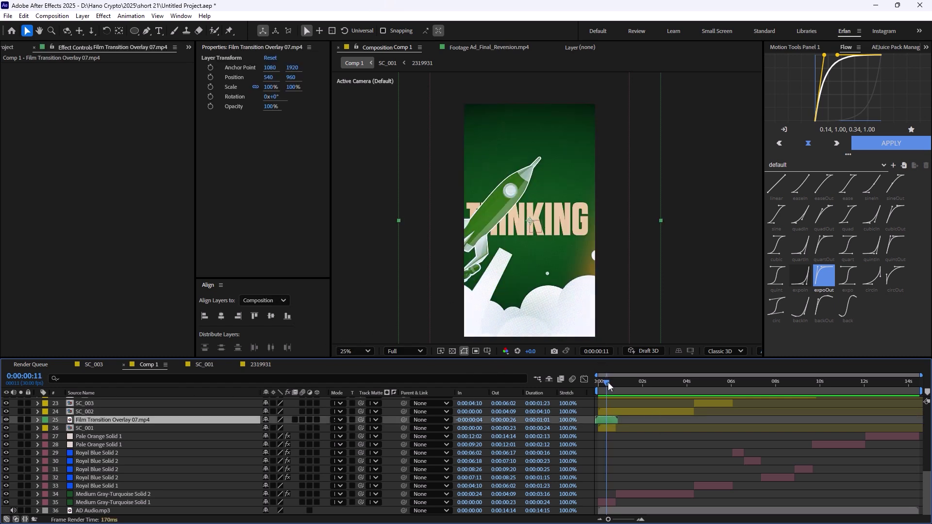
pyautogui.doubleClick(129, 421)
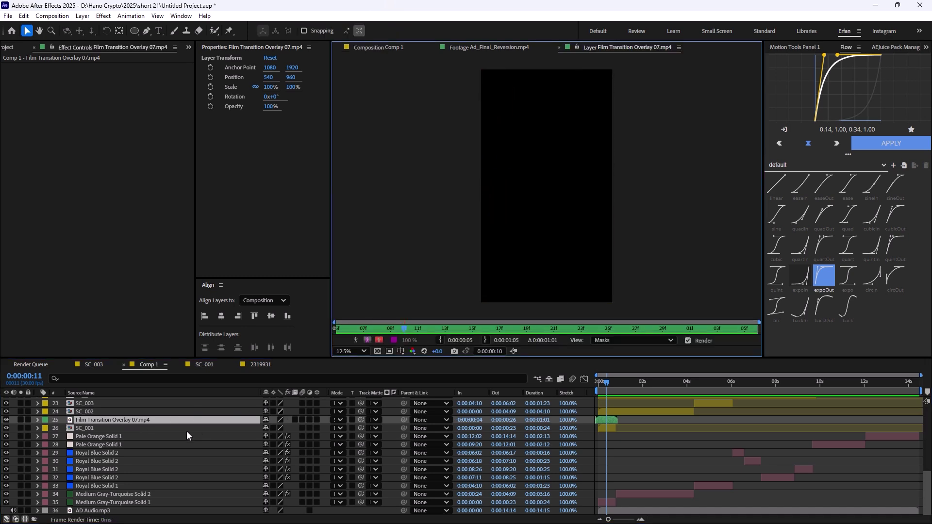
# Cycle through the comp tabs back to Comp 1 and scrub to 0:00:01:01.
pyautogui.click(204, 365)
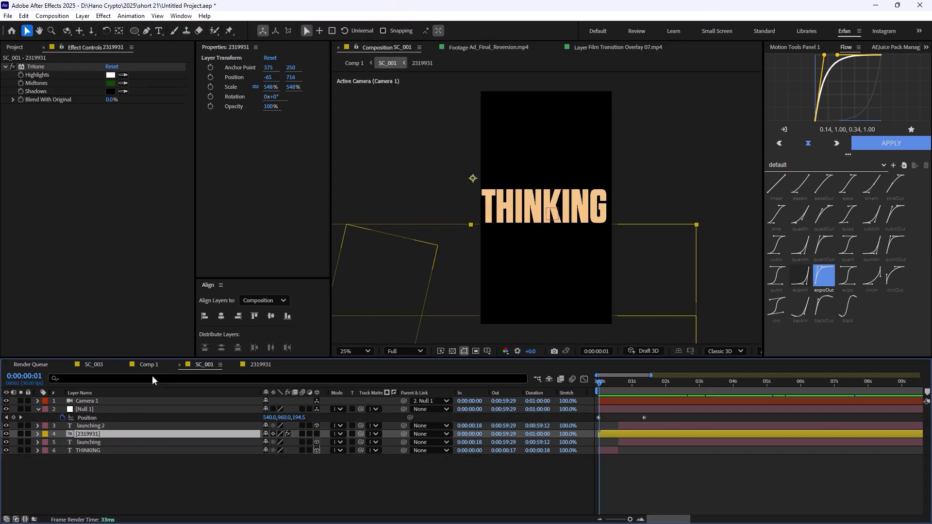
pyautogui.click(262, 364)
pyautogui.click(91, 364)
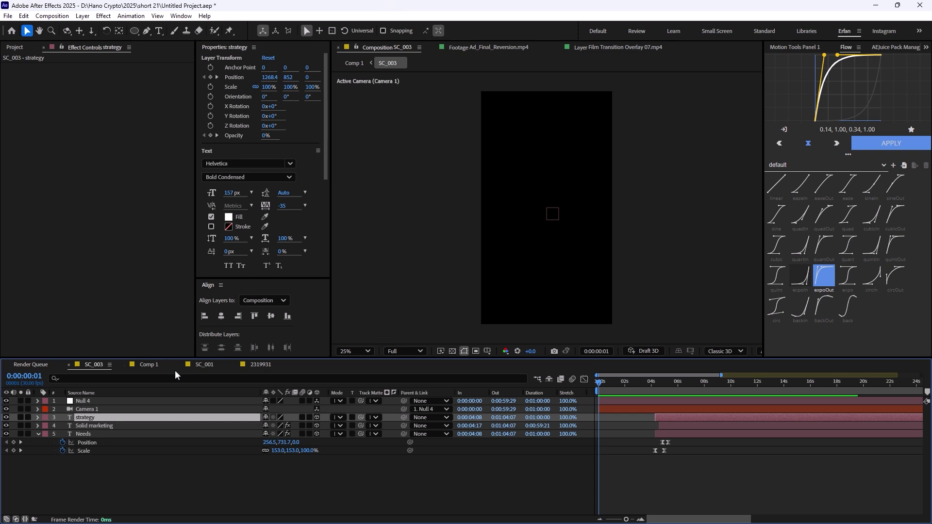
pyautogui.click(165, 365)
pyautogui.moveTo(594, 389); pyautogui.dragTo(622, 382)
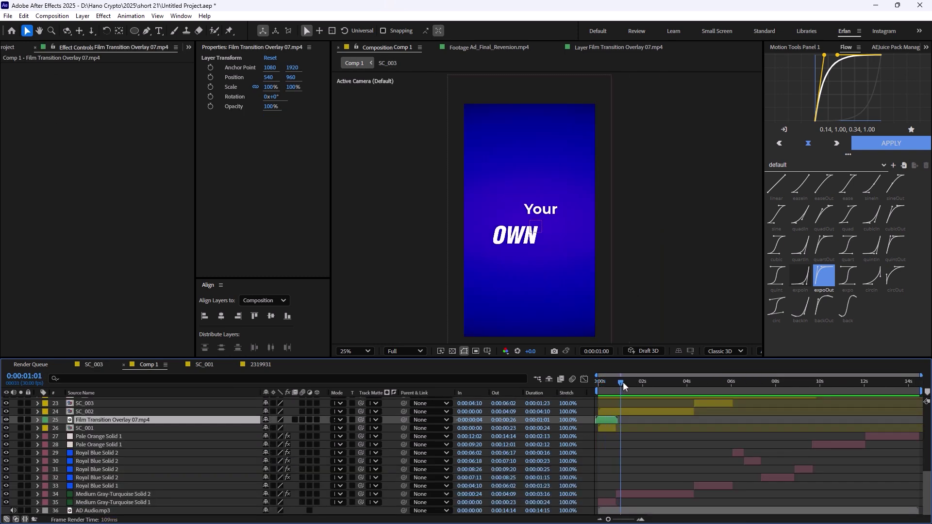
# Open SC_002, solo the 'Your' layer, and reveal its Position and Scale keyframes.
pyautogui.doubleClick(89, 411)
pyautogui.scroll(-2, 127, 501)
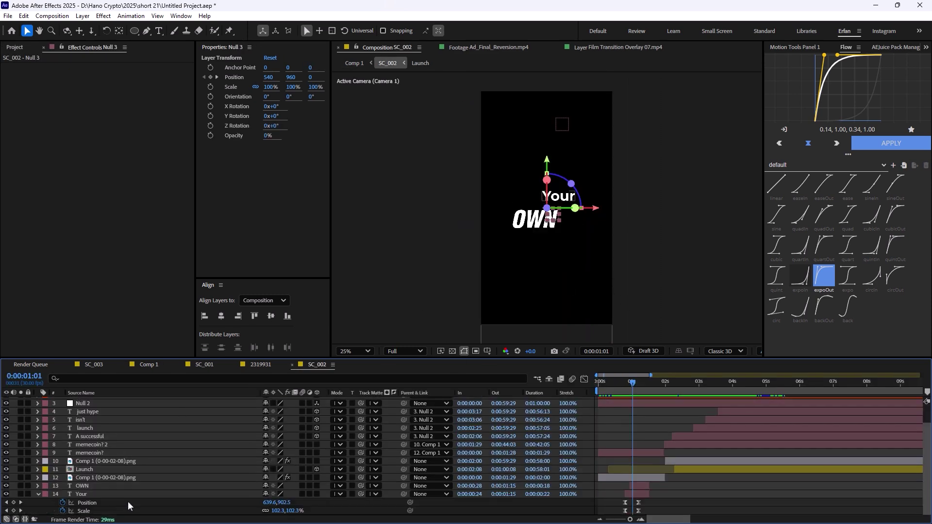
pyautogui.click(86, 494)
pyautogui.click(38, 495)
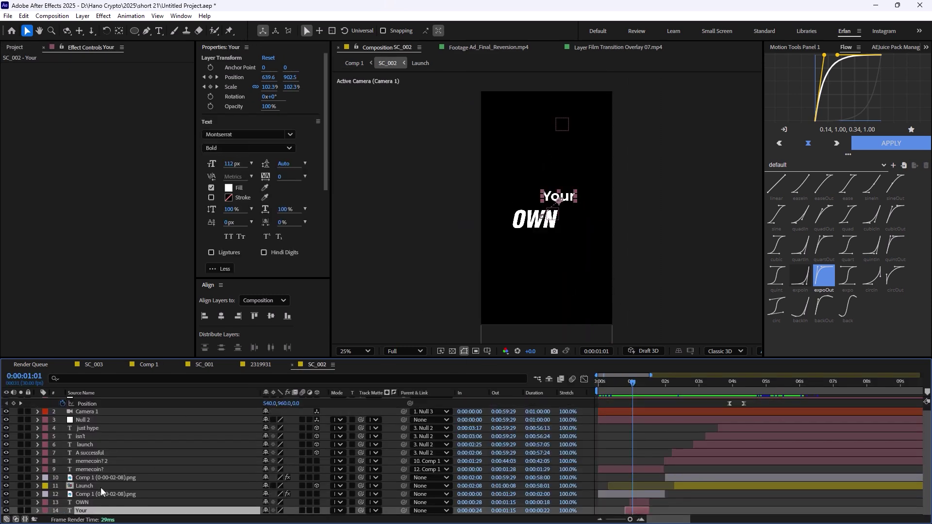
pyautogui.click(20, 511)
pyautogui.moveTo(634, 384)
pyautogui.mouseDown()
pyautogui.moveTo(641, 382)
pyautogui.moveTo(629, 382)
pyautogui.mouseUp()
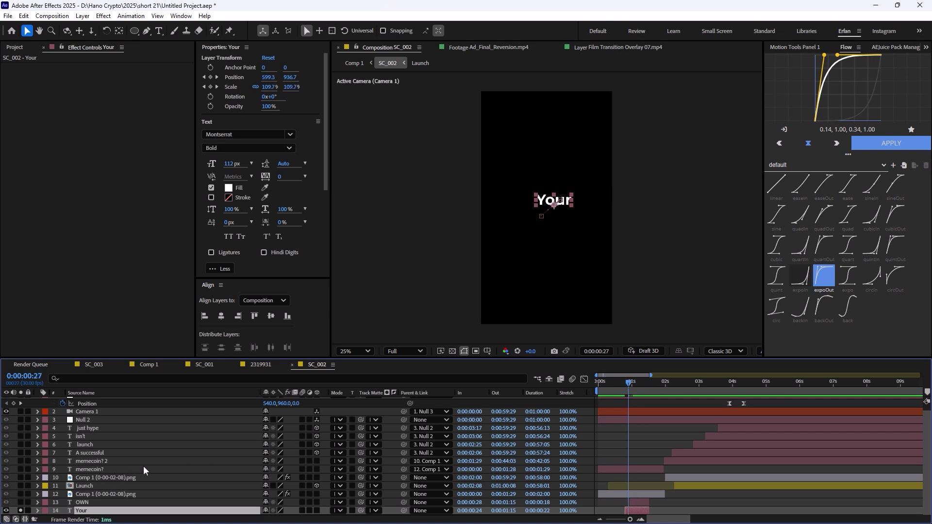
pyautogui.press('u')
pyautogui.moveTo(629, 383); pyautogui.dragTo(632, 383)
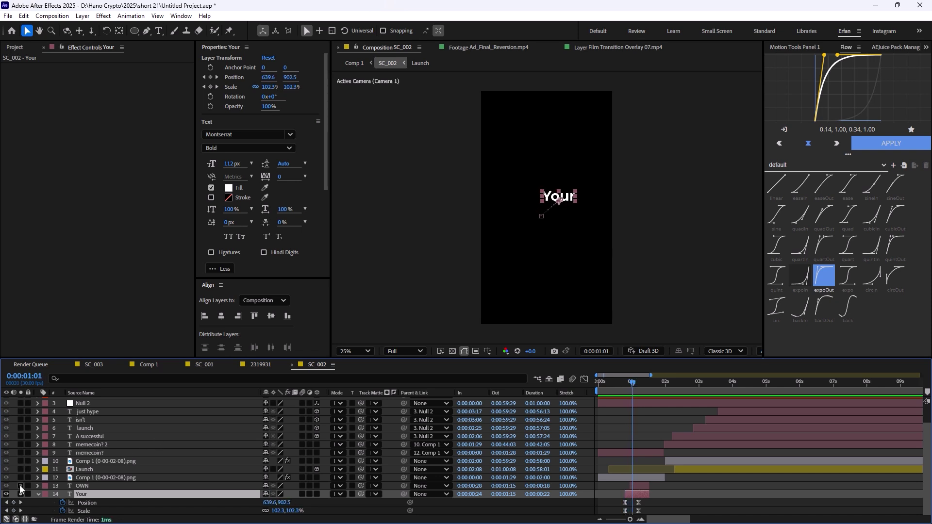
# Add the OWN text layer to the solo preview and scrub their motion.
pyautogui.click(38, 494)
pyautogui.click(20, 502)
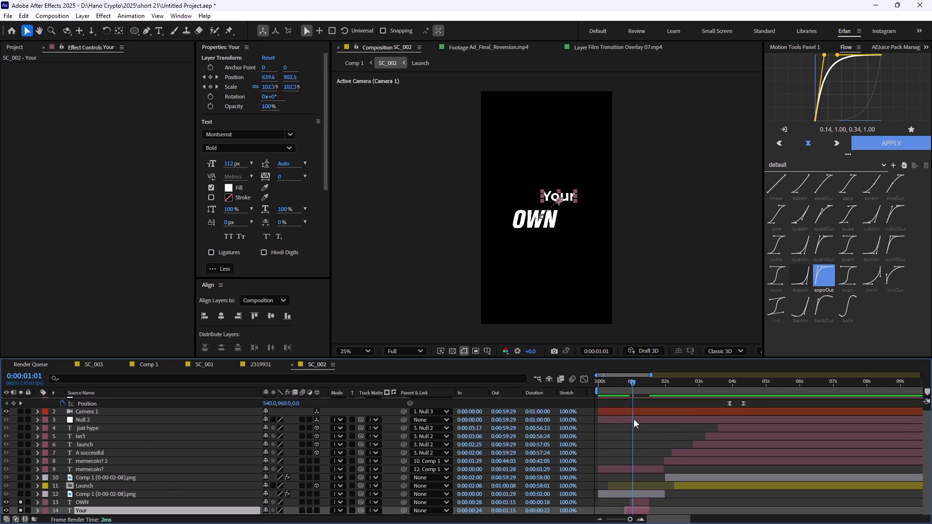
pyautogui.moveTo(634, 382); pyautogui.dragTo(639, 383)
# Solo the Comp 1 (0-00-02-08).png character layer and scrub to its memecoin-card frame.
pyautogui.click(97, 494)
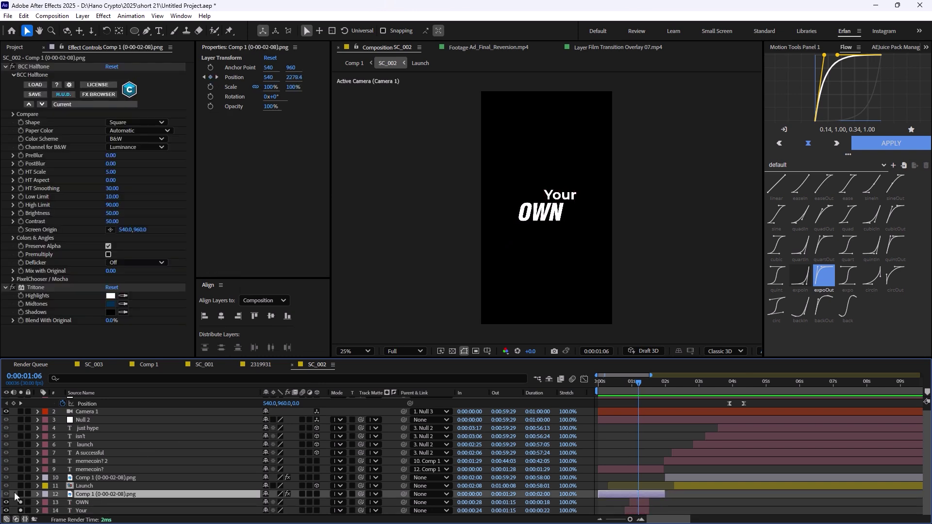
pyautogui.click(21, 494)
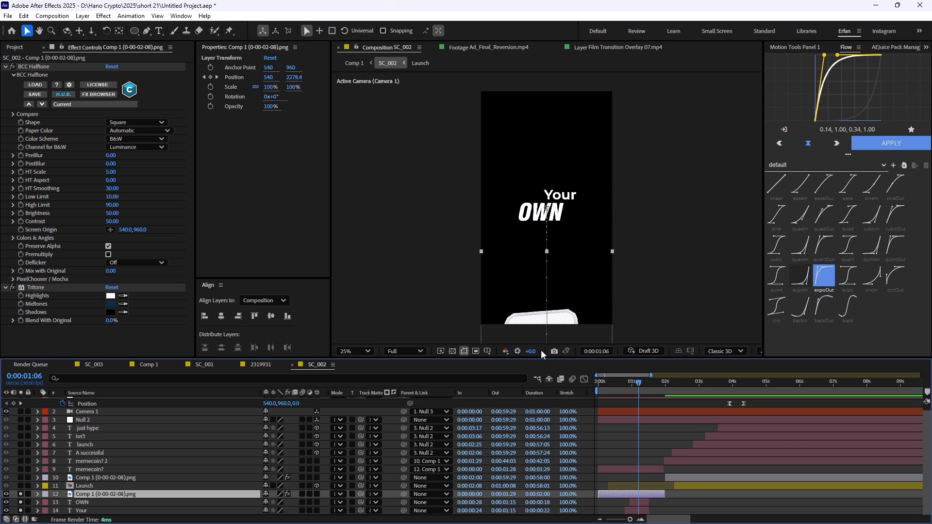
pyautogui.moveTo(646, 383); pyautogui.dragTo(654, 381)
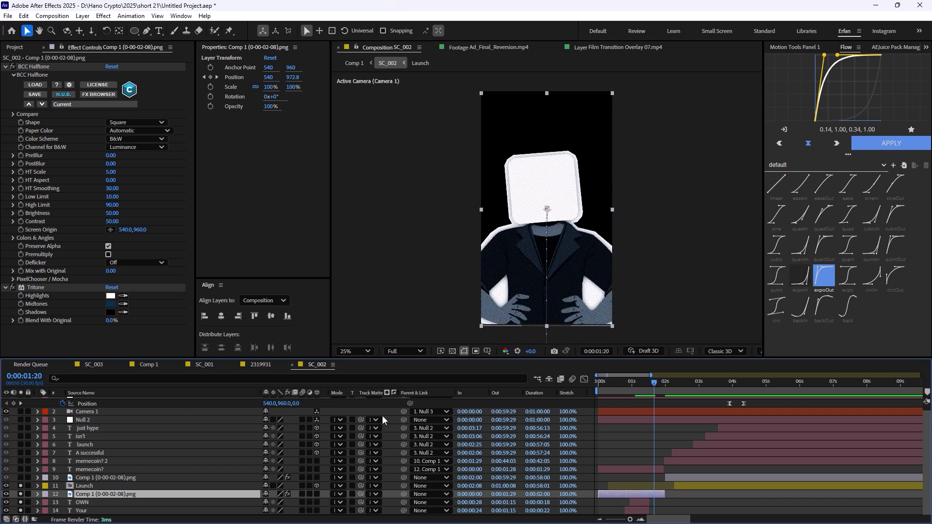
pyautogui.moveTo(648, 382); pyautogui.dragTo(682, 387)
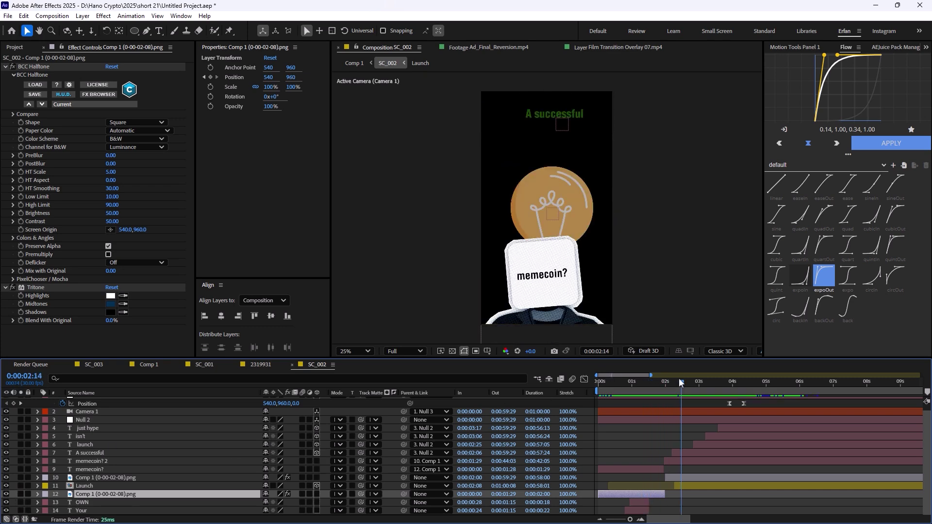
pyautogui.moveTo(681, 383); pyautogui.dragTo(665, 384)
# Toggle BCC Halftone off and back on, then scrub the scene to check timing.
pyautogui.click(13, 66)
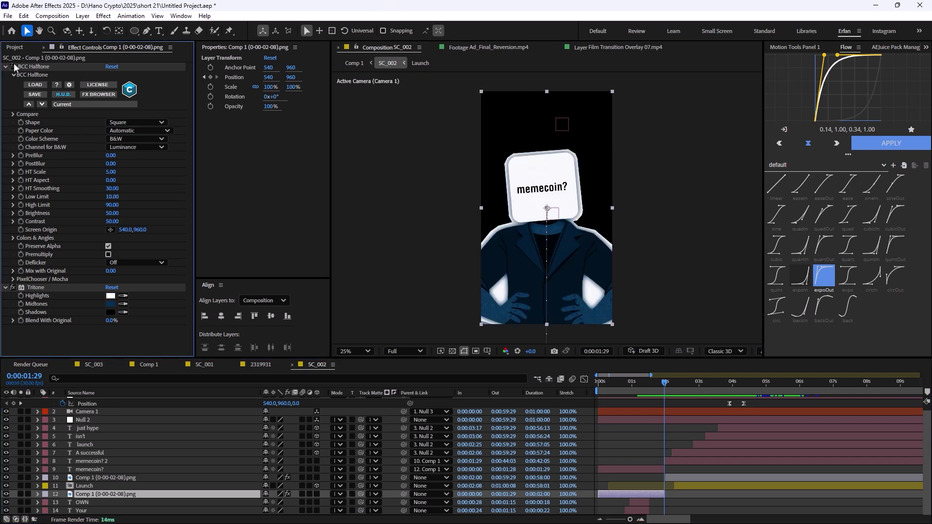
pyautogui.click(13, 67)
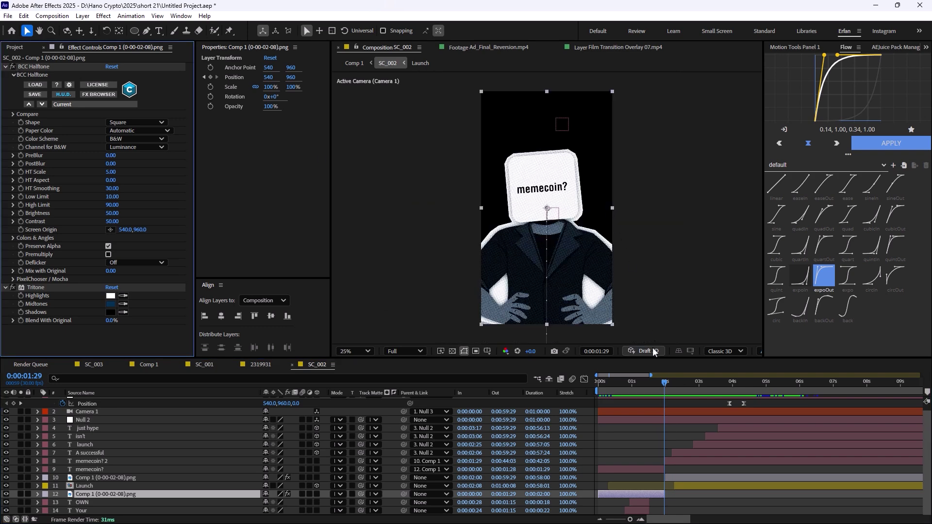
pyautogui.moveTo(660, 386); pyautogui.dragTo(715, 387)
pyautogui.scroll(1, 145, 461)
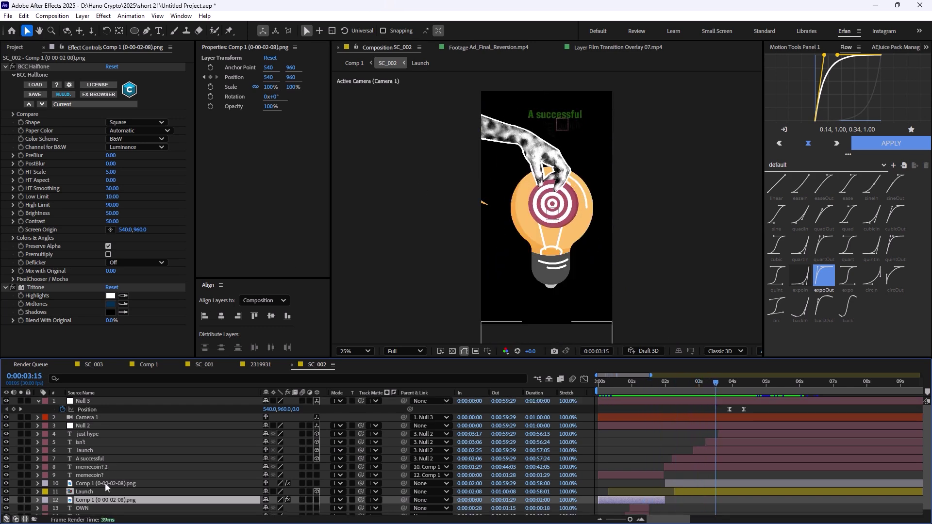
# Open the Launch precomp, select Layer 3 and rewind a few frames.
pyautogui.click(58, 493)
pyautogui.doubleClick(82, 494)
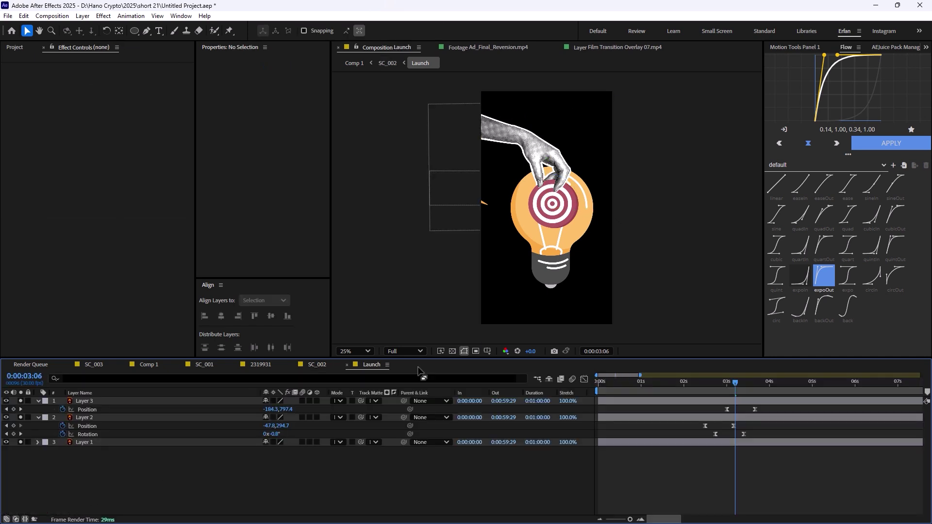
pyautogui.click(158, 401)
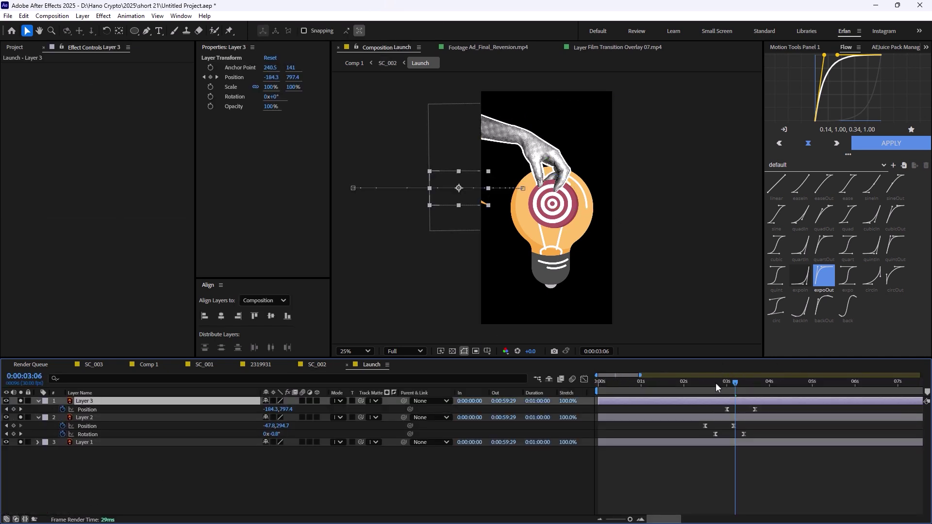
pyautogui.moveTo(736, 385); pyautogui.dragTo(727, 385)
# Reveal Layer 2's anchor point, position and rotation keyframes and scrub the hand grab.
pyautogui.click(561, 208)
pyautogui.press('u')
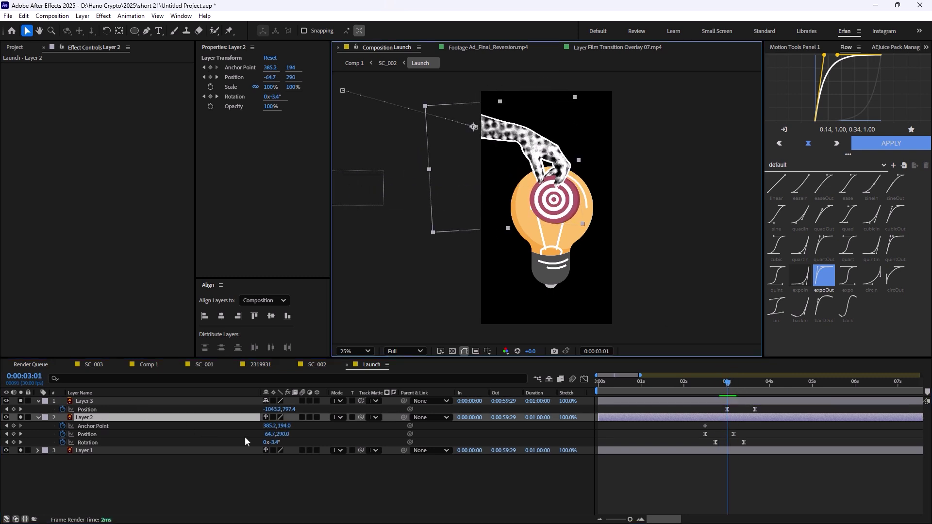
pyautogui.moveTo(710, 390)
pyautogui.mouseDown()
pyautogui.moveTo(730, 396)
pyautogui.moveTo(702, 396)
pyautogui.moveTo(715, 397)
pyautogui.mouseUp()
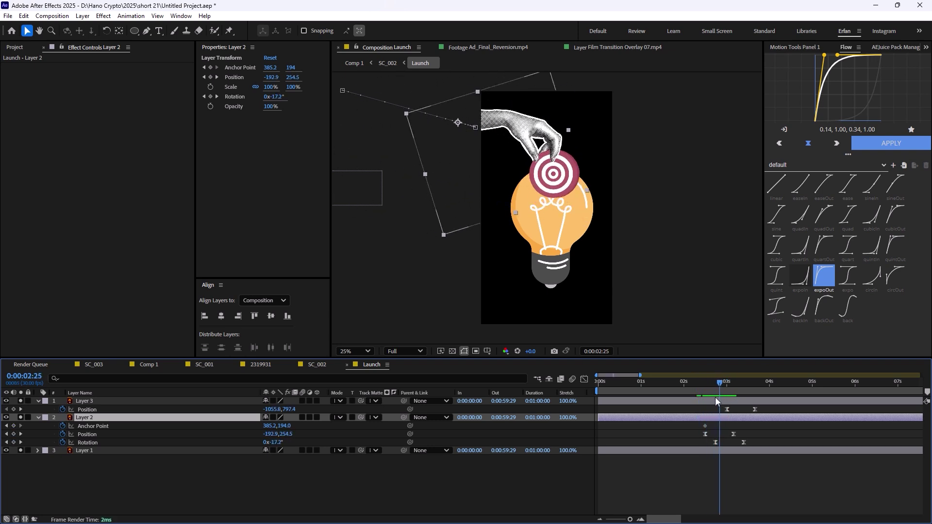
# Return to Comp 1 via SC_003 and scrub to 0:00:04:14's blue 'Needs' frame.
pyautogui.click(95, 365)
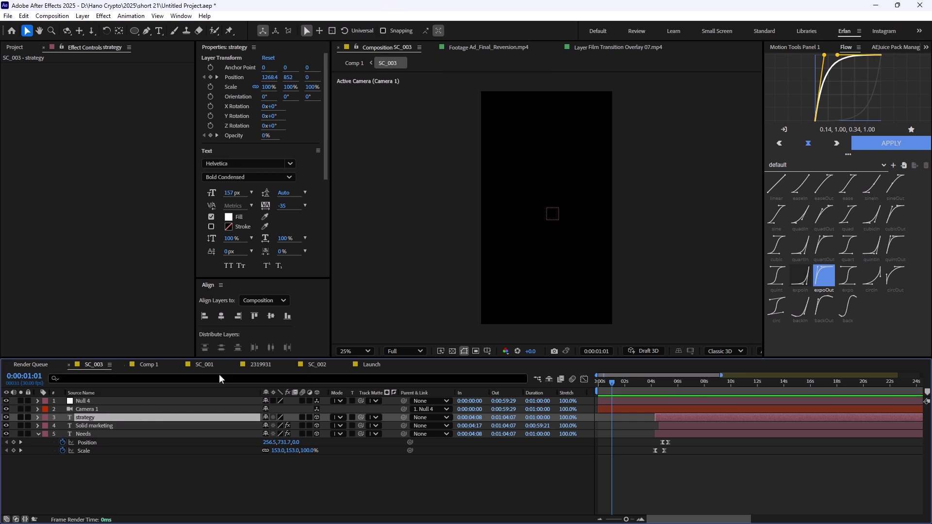
pyautogui.click(149, 365)
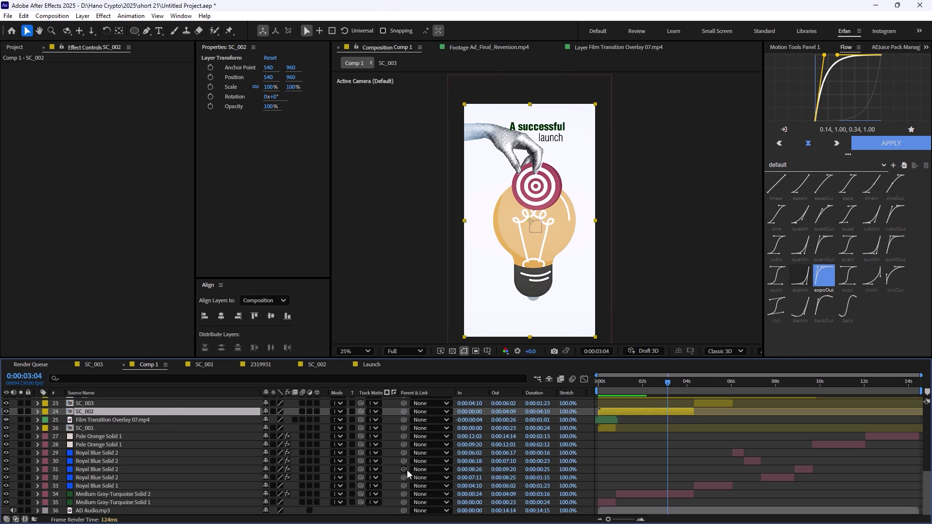
pyautogui.scroll(3, 147, 428)
pyautogui.moveTo(645, 386); pyautogui.dragTo(697, 398)
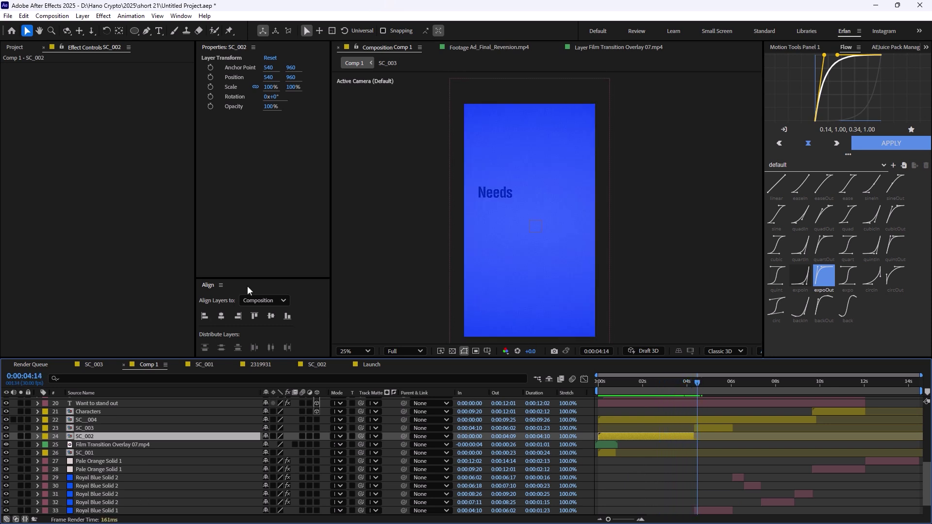
pyautogui.doubleClick(98, 430)
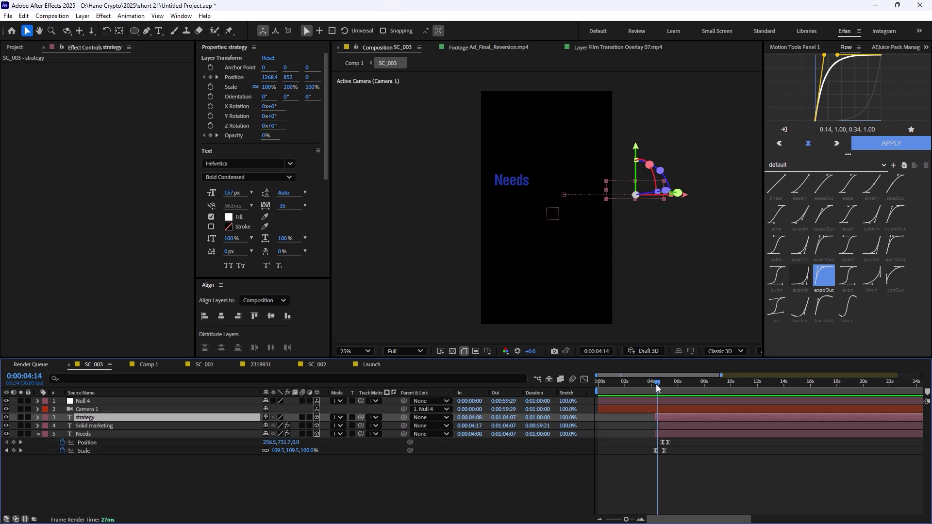
pyautogui.moveTo(656, 384); pyautogui.dragTo(685, 388)
pyautogui.press('.')
pyautogui.press('.')
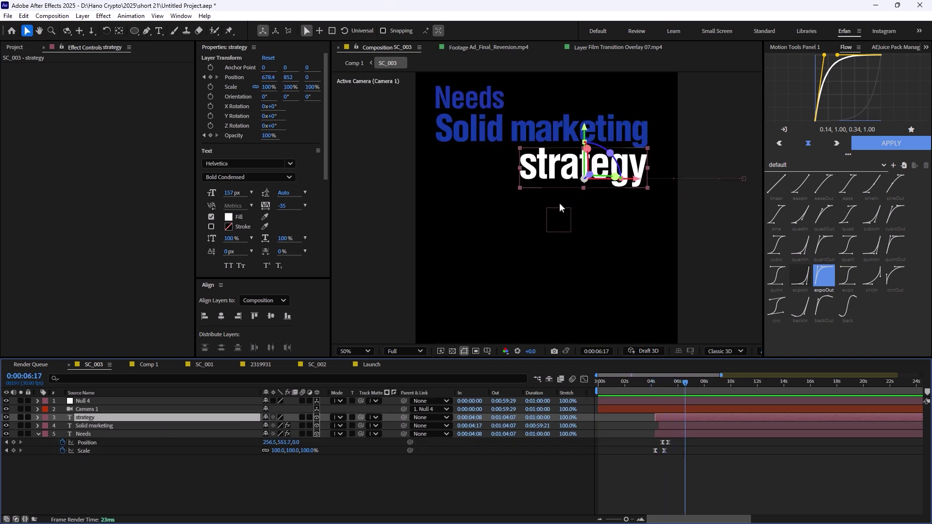
pyautogui.press('u')
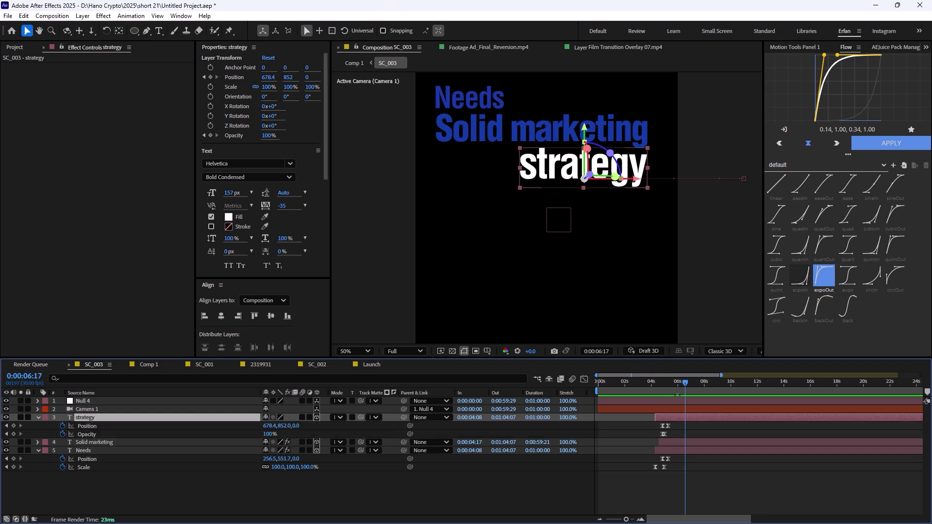
pyautogui.moveTo(685, 388); pyautogui.dragTo(665, 388)
pyautogui.hotkey('ctrl', 'Down')
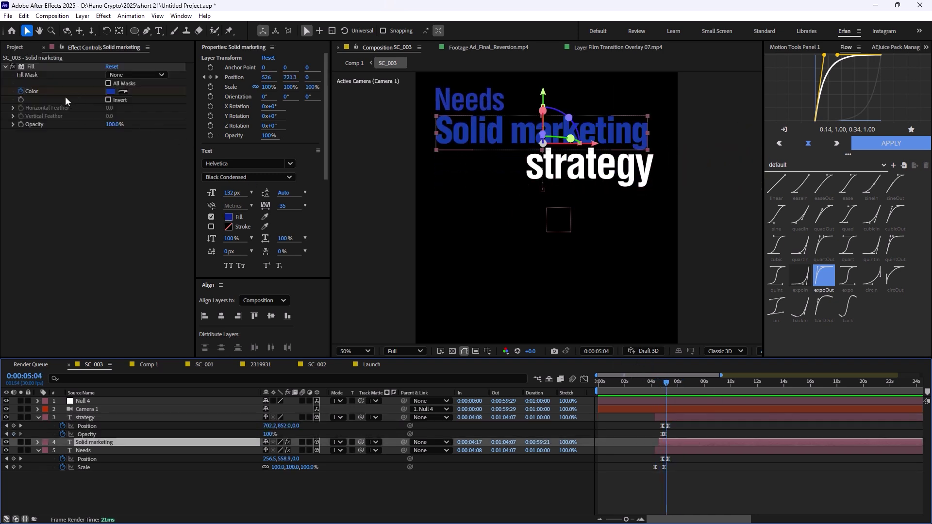
pyautogui.press('u')
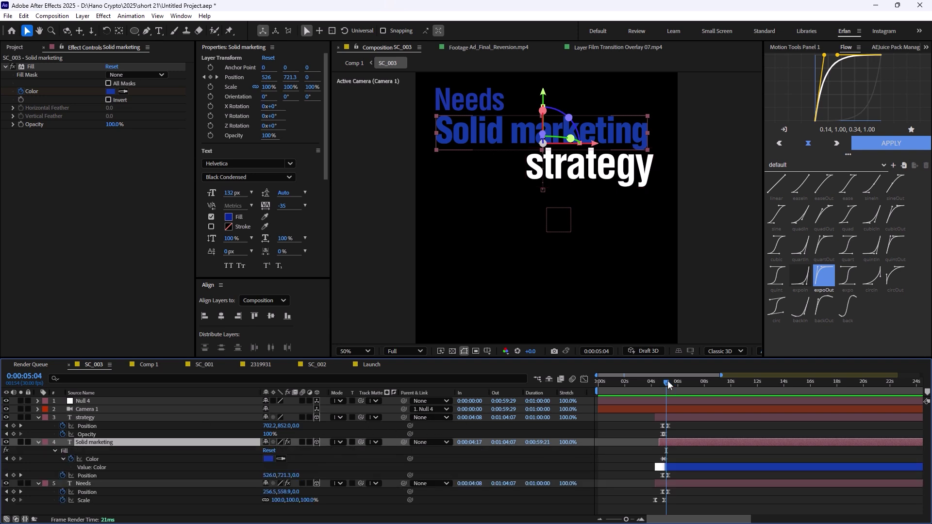
pyautogui.moveTo(668, 384); pyautogui.dragTo(765, 409)
pyautogui.click(148, 364)
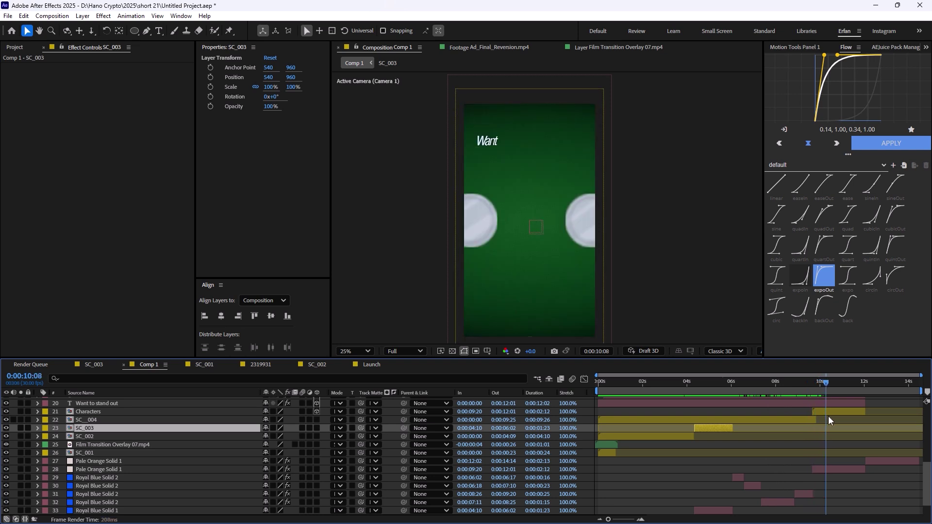
# Scrub Comp 1 to about 0:00:12:14 and select layer 11 DOGE.ai (3D Depth).
pyautogui.moveTo(826, 418); pyautogui.dragTo(874, 423)
pyautogui.scroll(5, 874, 423)
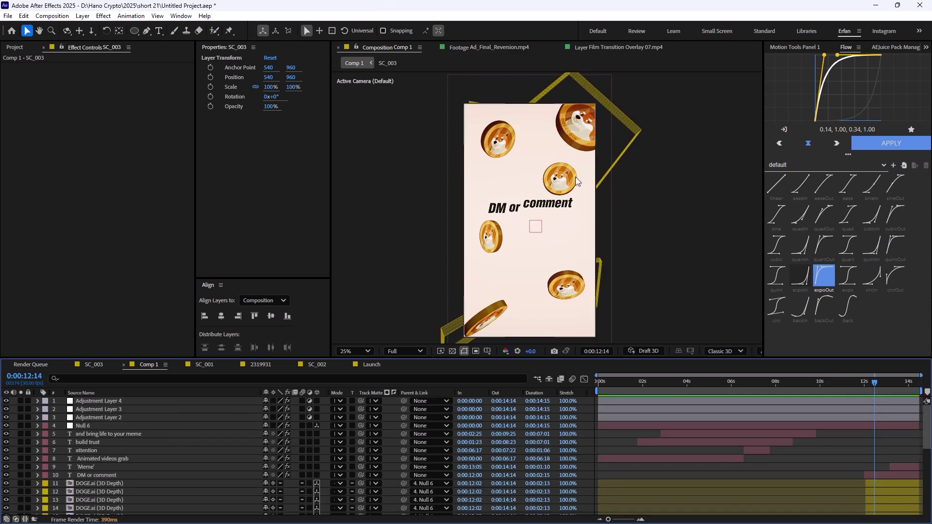
pyautogui.click(92, 459)
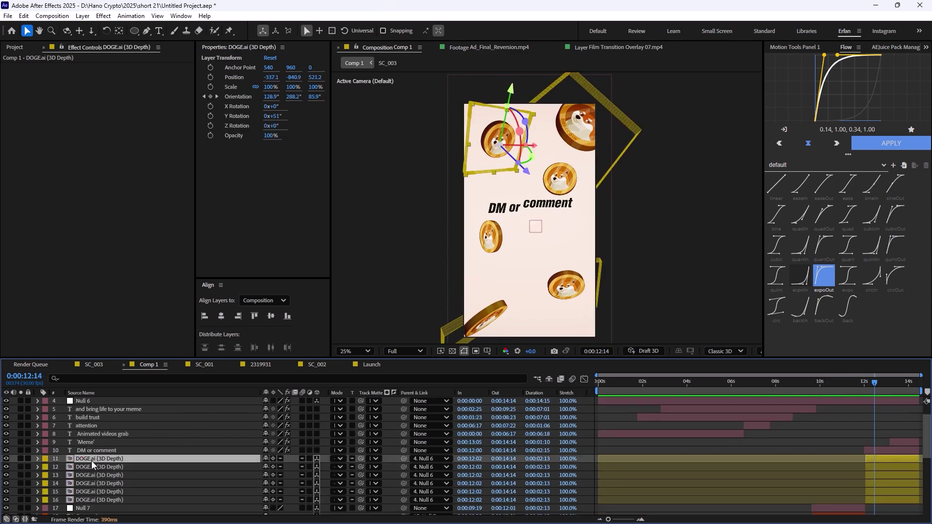
# Inspect the DOGE.ai coin precomp, then show the 3D Extruder Free panel at depth 15.
pyautogui.doubleClick(97, 458)
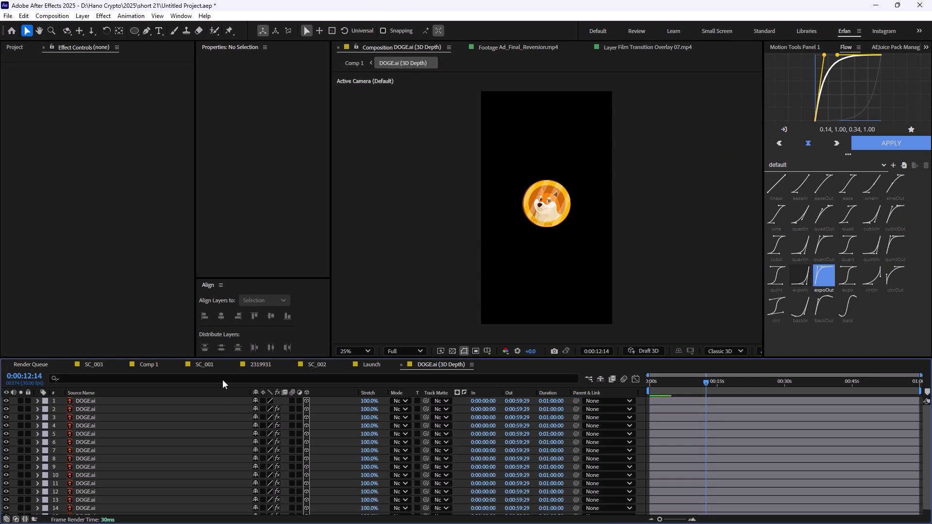
pyautogui.click(159, 367)
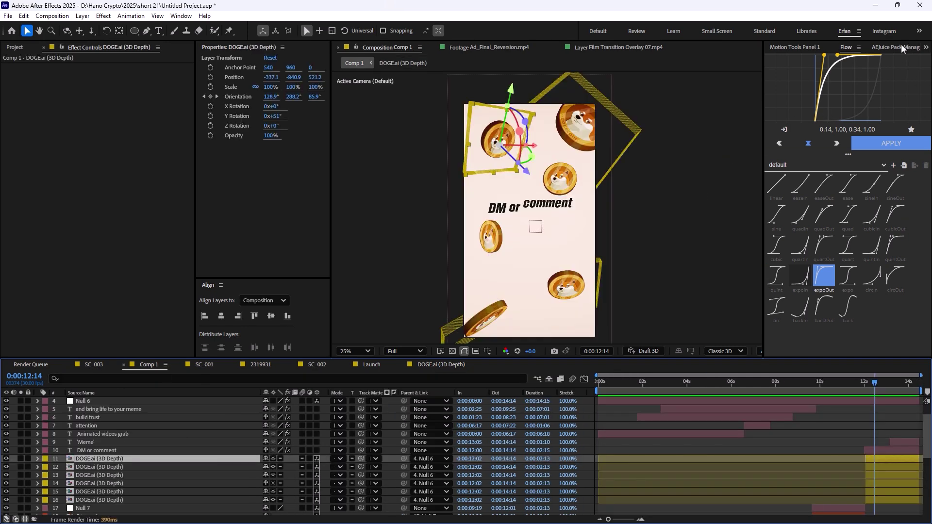
pyautogui.click(795, 48)
pyautogui.click(846, 47)
pyautogui.click(926, 47)
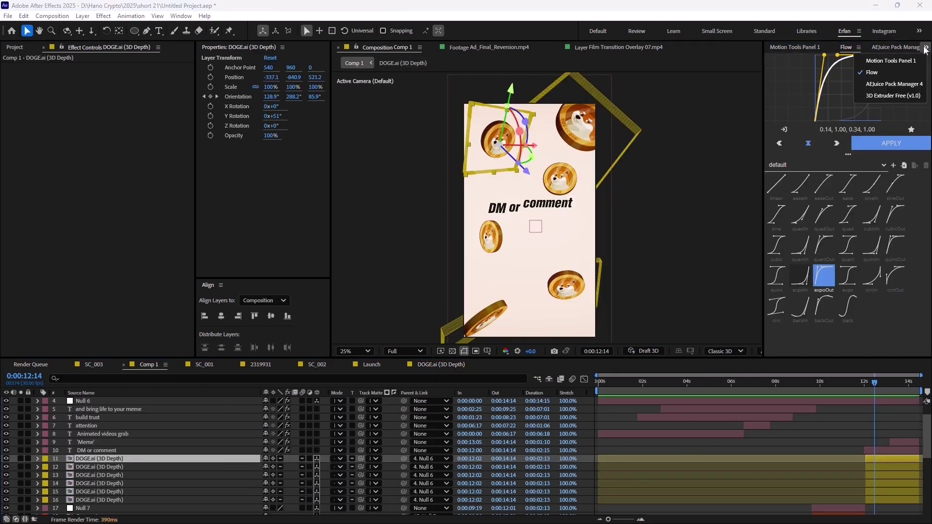
pyautogui.click(890, 96)
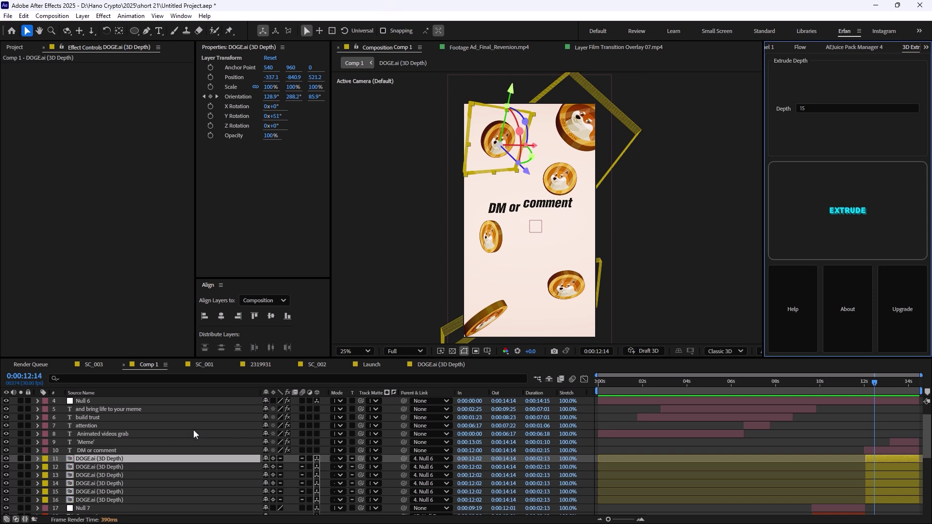
# Reveal the coin's orientation keyframes and scrub to 0:00:13:27 (183.1°, 296.9°, 136.6°).
pyautogui.scroll(2, 553, 203)
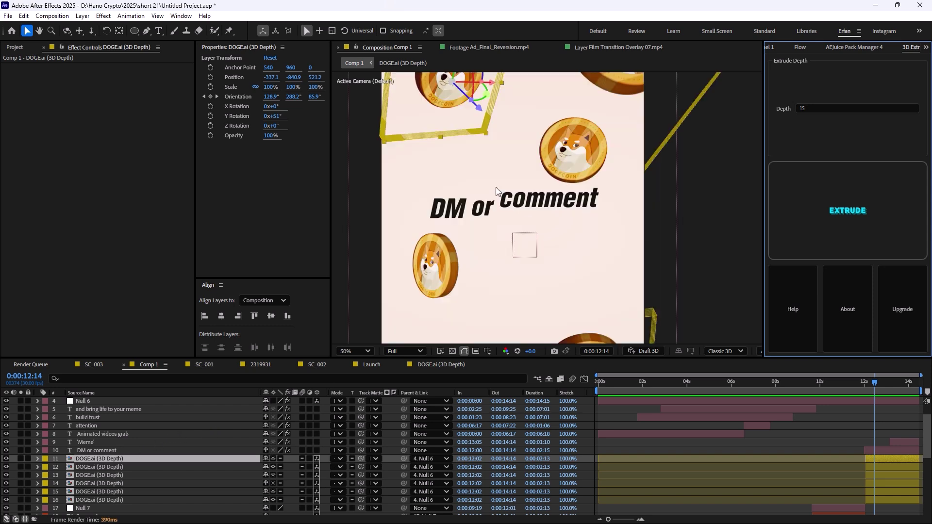
pyautogui.moveTo(442, 179); pyautogui.dragTo(447, 271)
pyautogui.press('u')
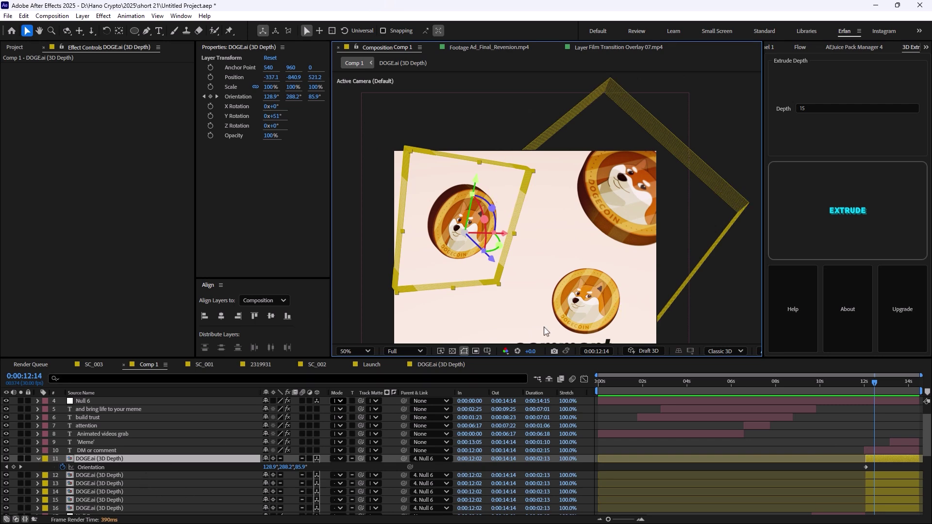
pyautogui.moveTo(869, 382); pyautogui.dragTo(907, 394)
pyautogui.scroll(1, 101, 450)
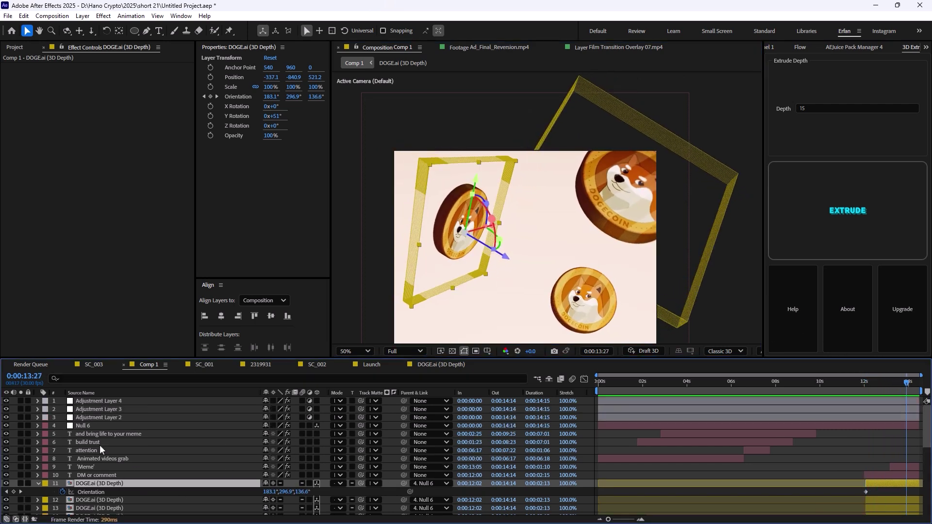
# View S_Shake on Adjustment Layer 2 and S_UltraGrain on Adjustment Layer 3 at 100% zoom.
pyautogui.click(160, 417)
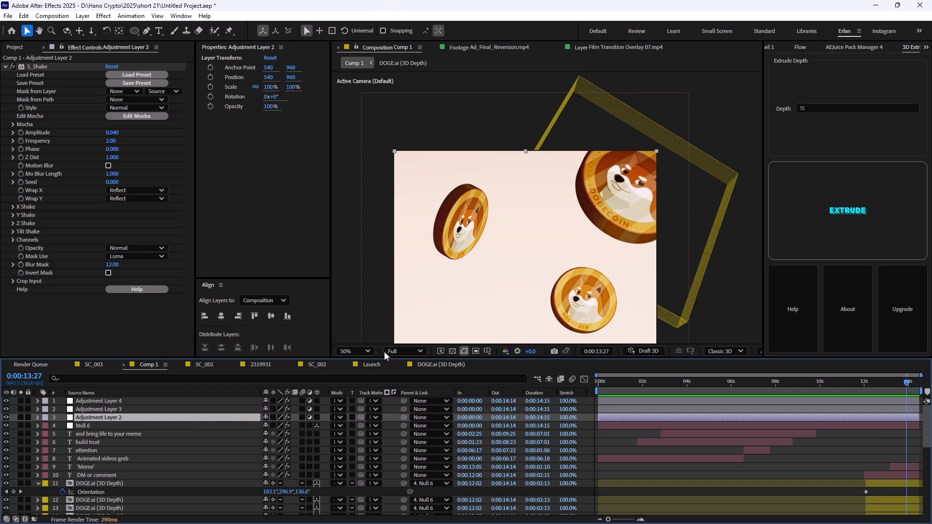
pyautogui.press(',')
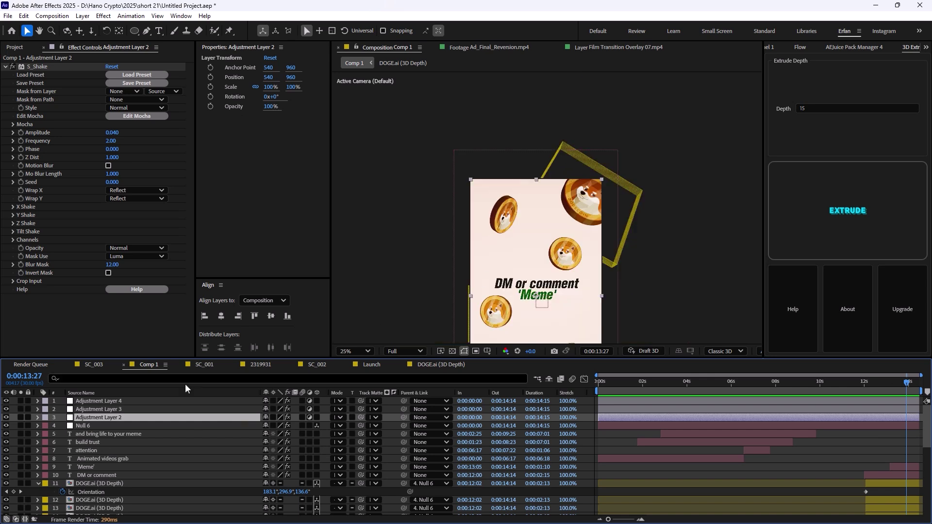
pyautogui.click(182, 409)
pyautogui.press('.')
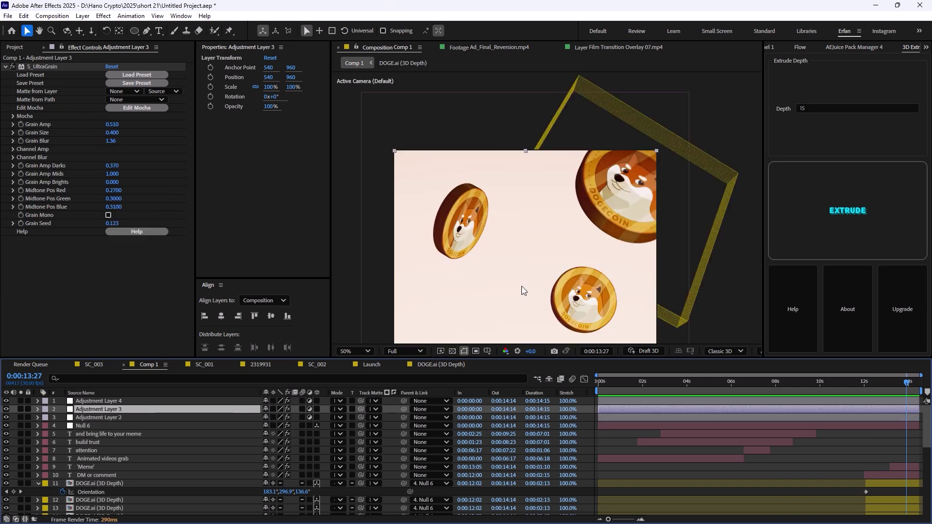
pyautogui.press('.')
# Check Adjustment Layer 4's Looks grade at 25% zoom on the 0:00:01:27 launch frame.
pyautogui.click(111, 401)
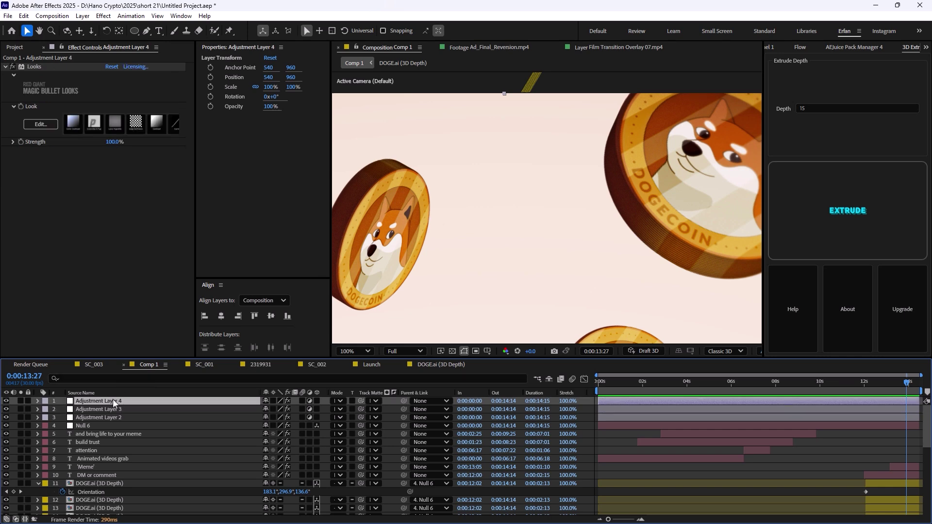
pyautogui.press(',')
pyautogui.press(',')
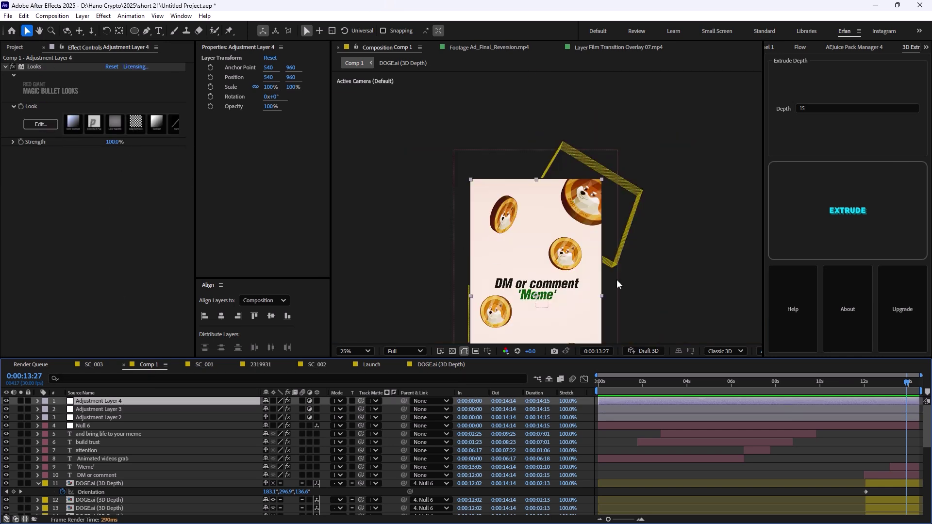
pyautogui.moveTo(896, 383); pyautogui.dragTo(642, 403)
pyautogui.press(',')
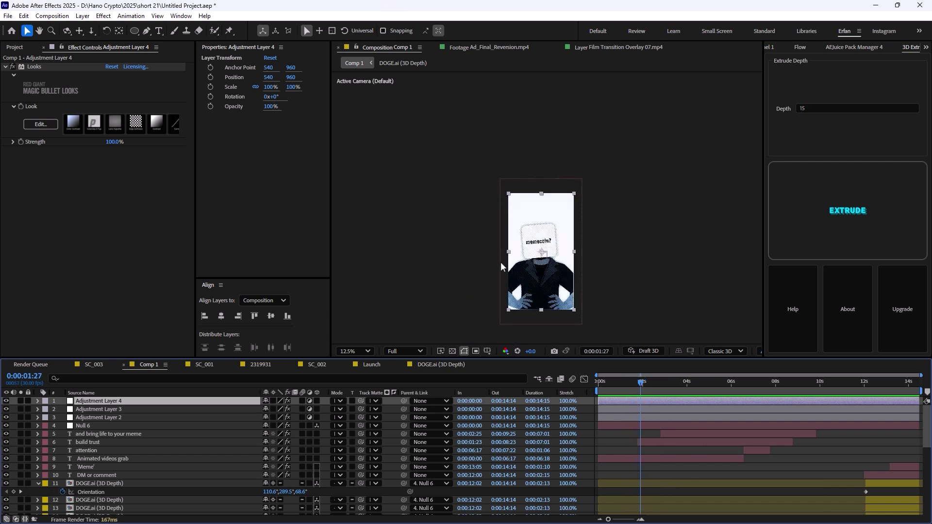
pyautogui.press('h')
pyautogui.moveTo(511, 291); pyautogui.dragTo(468, 252)
pyautogui.press('v')
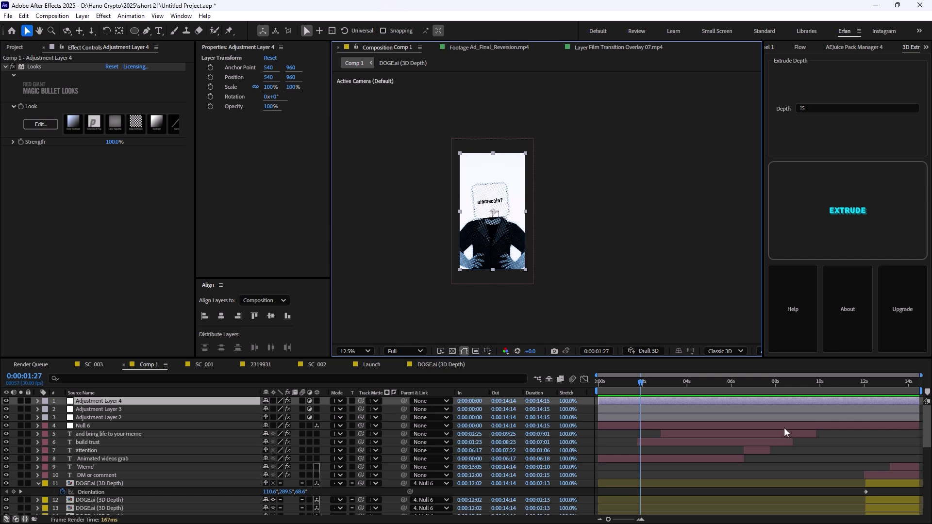
pyautogui.click(633, 384)
pyautogui.moveTo(632, 384); pyautogui.dragTo(654, 392)
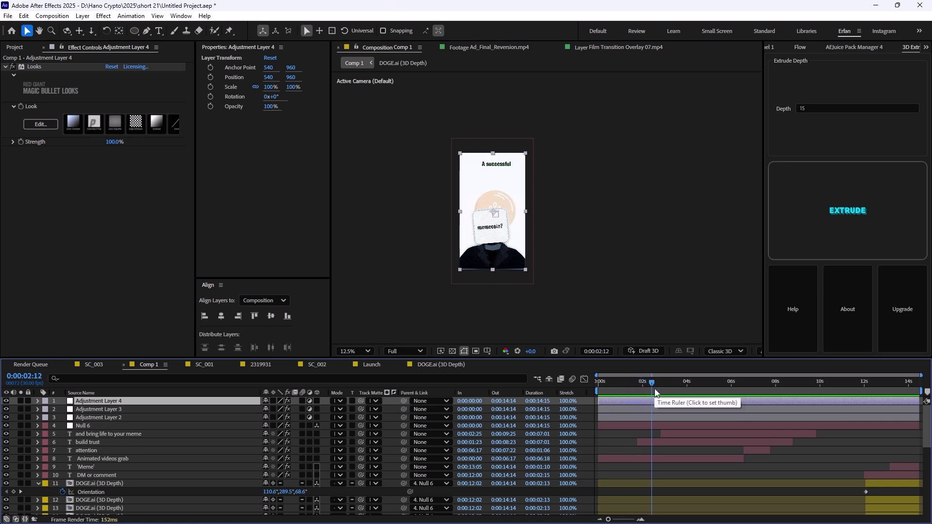